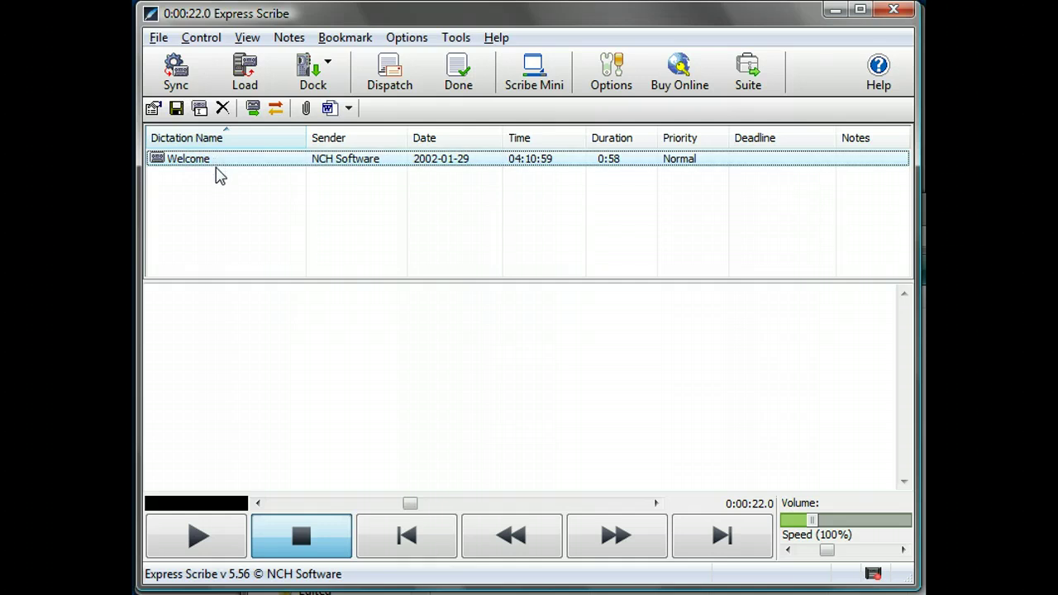
# Step: Briefly play and stop the Welcome dictation
pyautogui.click(362, 361)
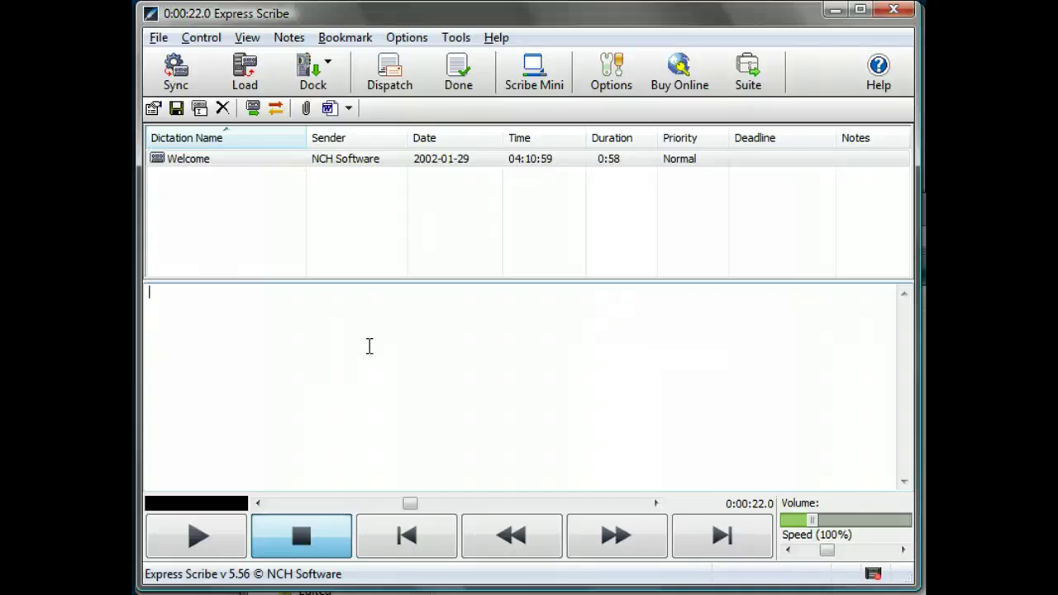
pyautogui.click(201, 537)
pyautogui.click(301, 538)
# Step: Drag the interview MP3 from the Original folder into Express Scribe's dictation list
pyautogui.hotkey('alt', 'Tab')
pyautogui.click(502, 465)
pyautogui.hotkey('alt', 'Tab')
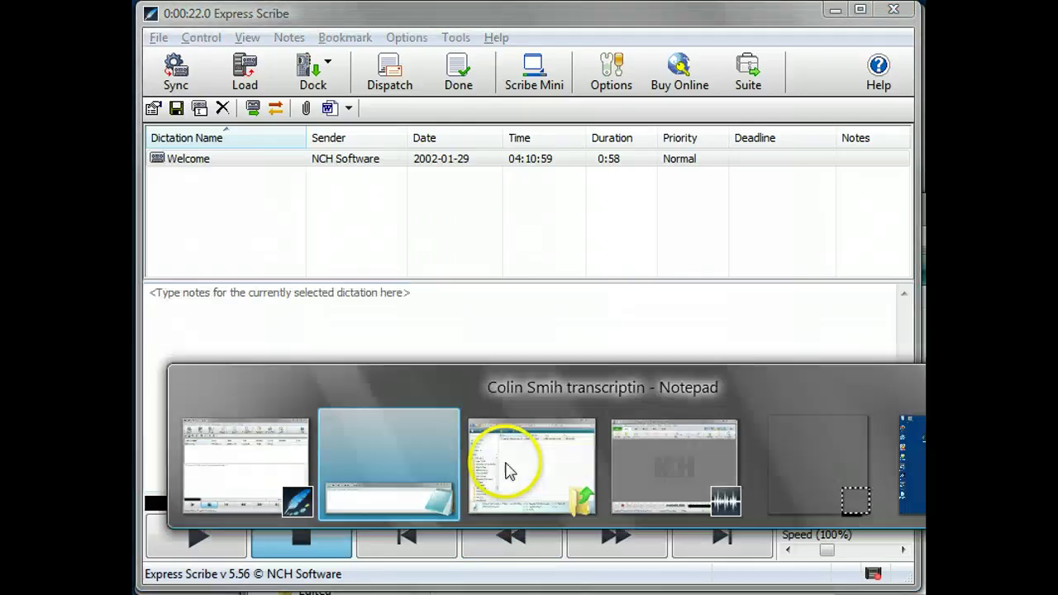
pyautogui.click(505, 467)
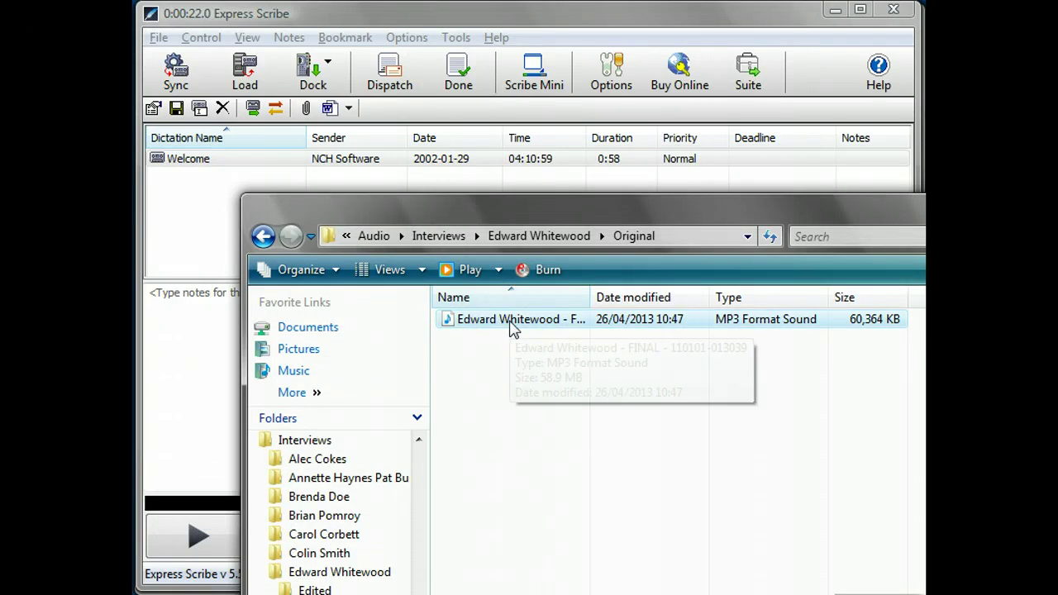
pyautogui.moveTo(511, 327); pyautogui.dragTo(176, 245)
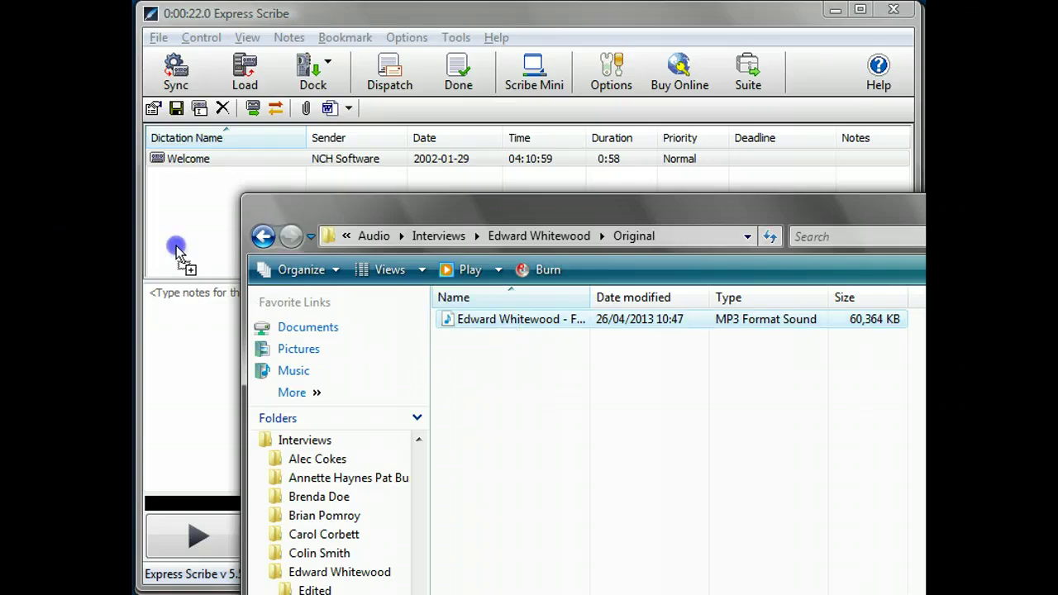
pyautogui.moveTo(176, 246); pyautogui.dragTo(176, 248)
pyautogui.click(378, 12)
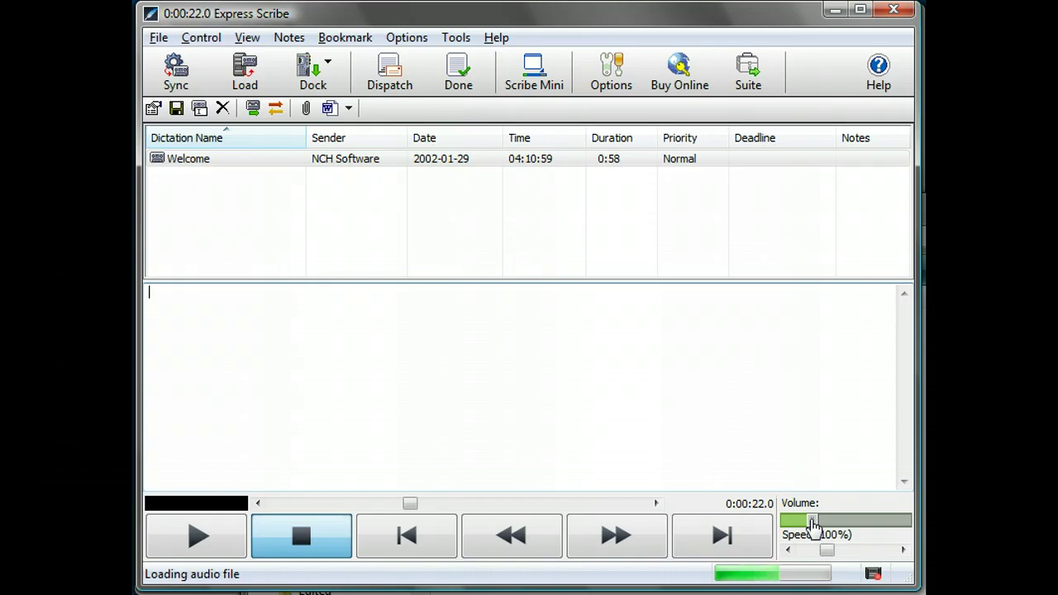
# Step: Slow the playback speed to 79%, then return it to 100%
pyautogui.click(831, 549)
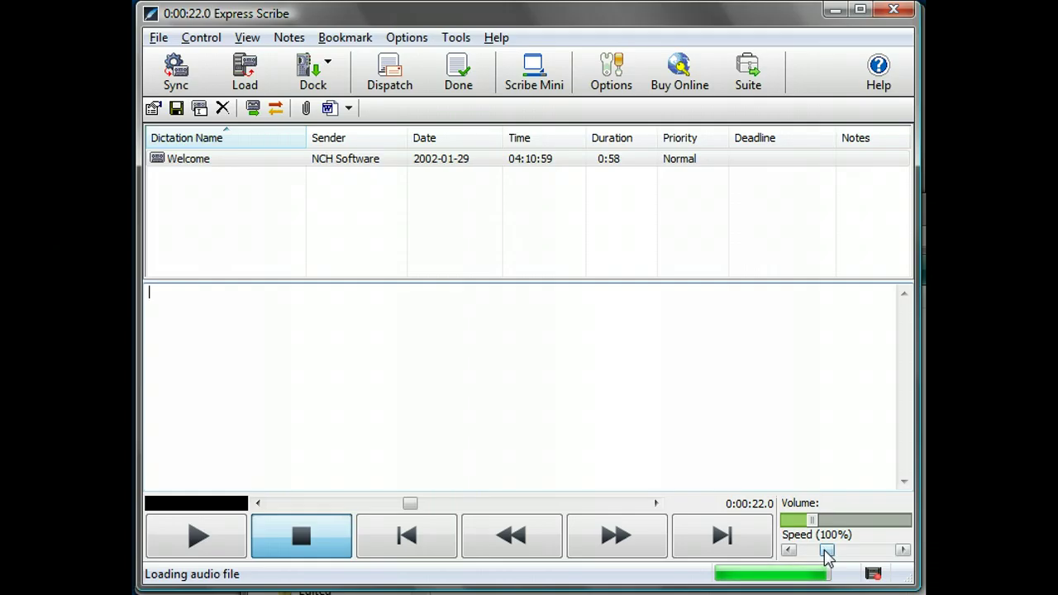
pyautogui.moveTo(825, 553); pyautogui.dragTo(821, 557)
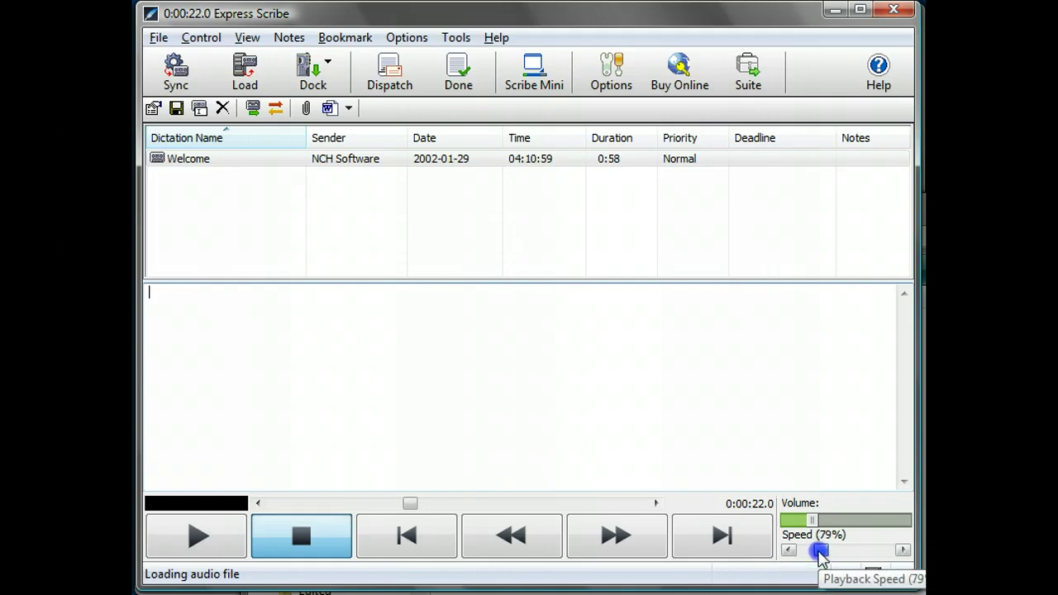
pyautogui.moveTo(820, 552); pyautogui.dragTo(824, 553)
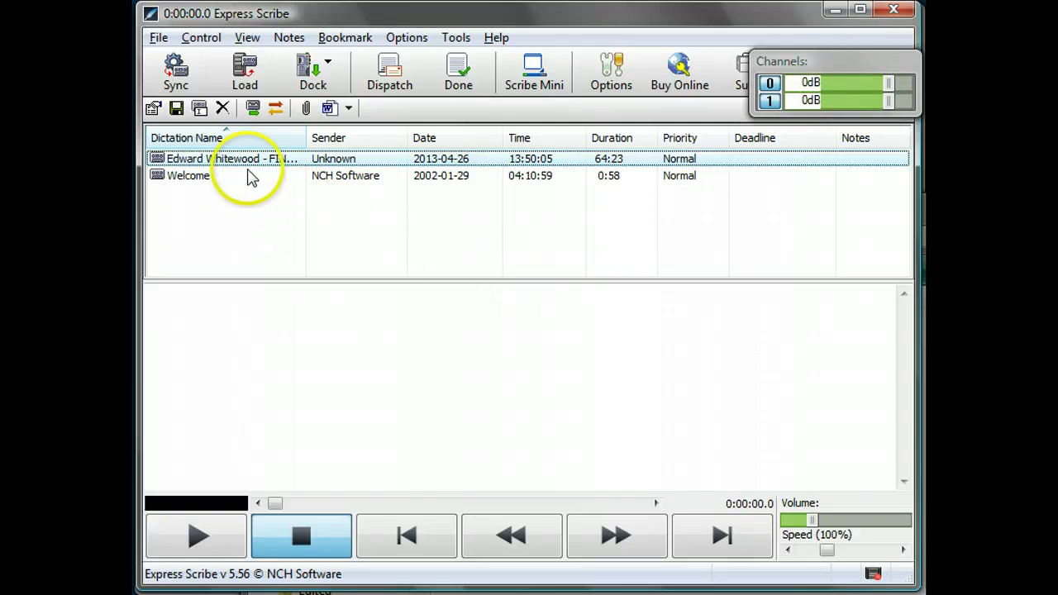
# Step: Play the interview with lowered volume, stop it, and move to about 0:30:54
pyautogui.click(200, 537)
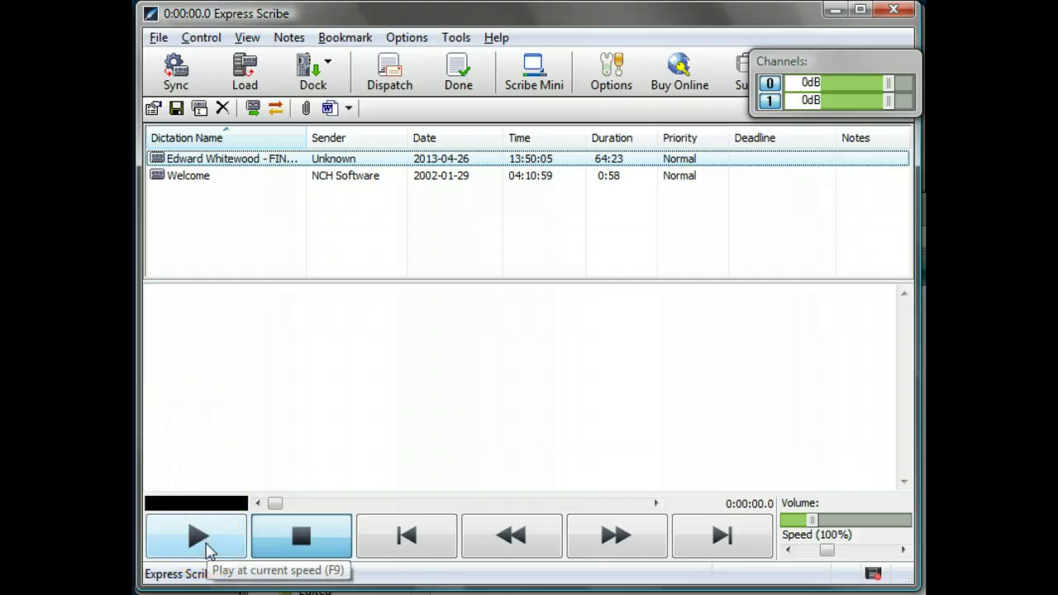
pyautogui.click(202, 546)
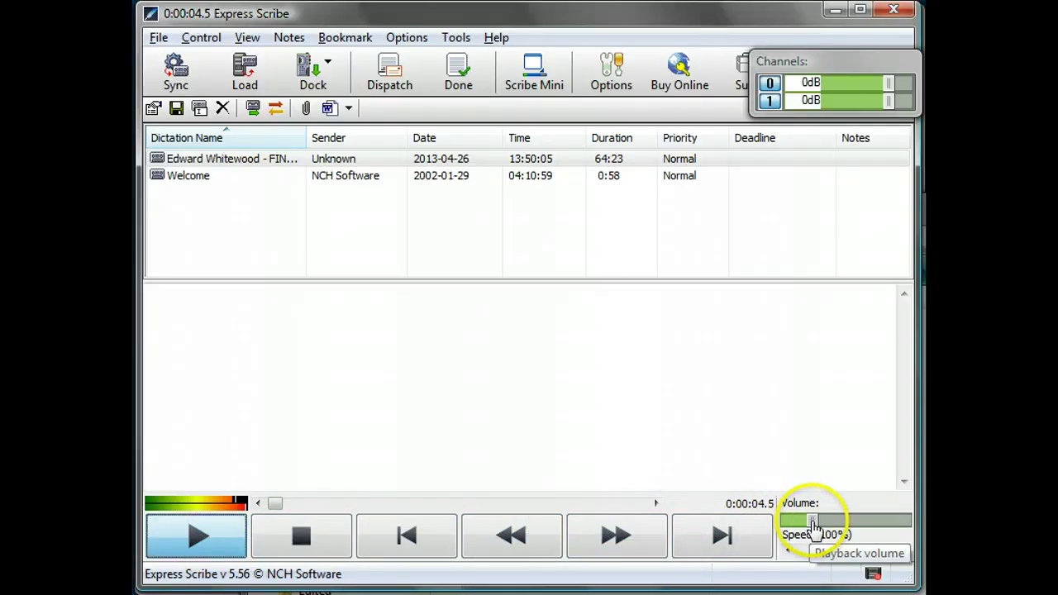
pyautogui.moveTo(810, 527); pyautogui.dragTo(796, 524)
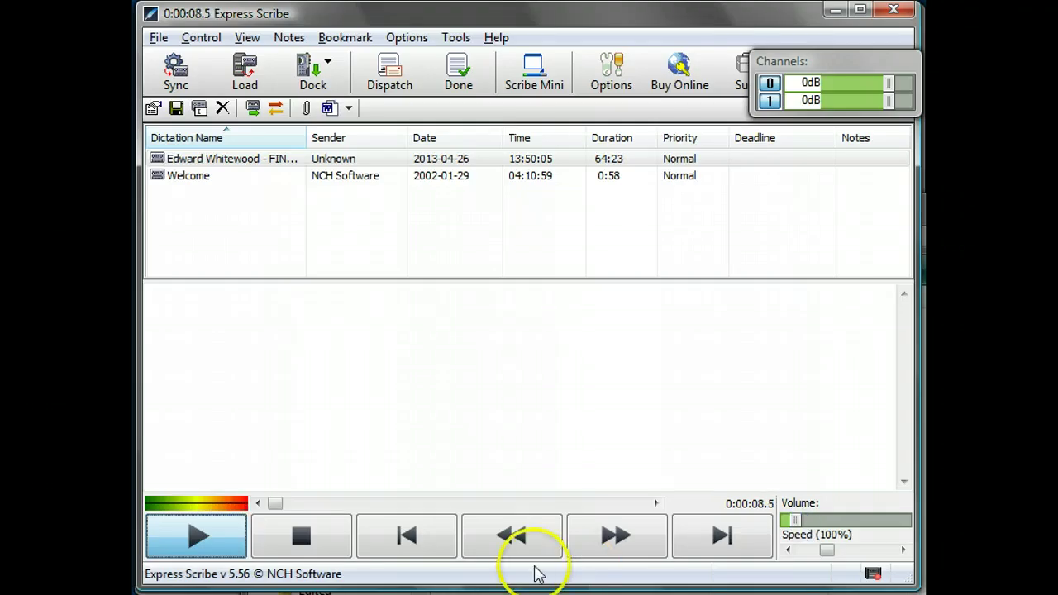
pyautogui.click(299, 539)
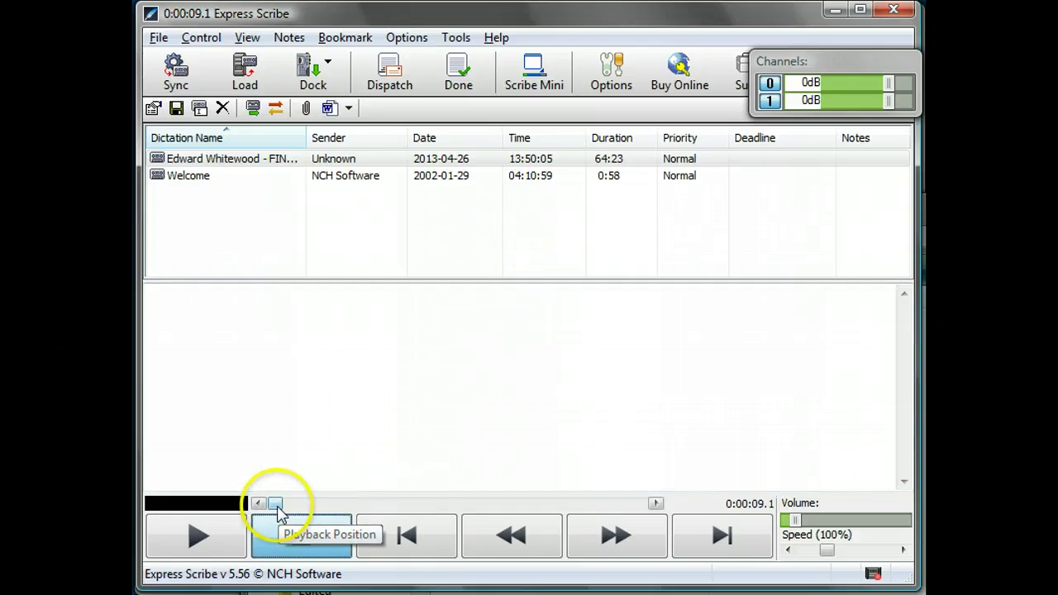
pyautogui.moveTo(276, 506); pyautogui.dragTo(450, 507)
# Step: Review the passage from 0:30:54 with short rewinds, stopping at 0:31:03.6, then click in the notes
pyautogui.click(190, 553)
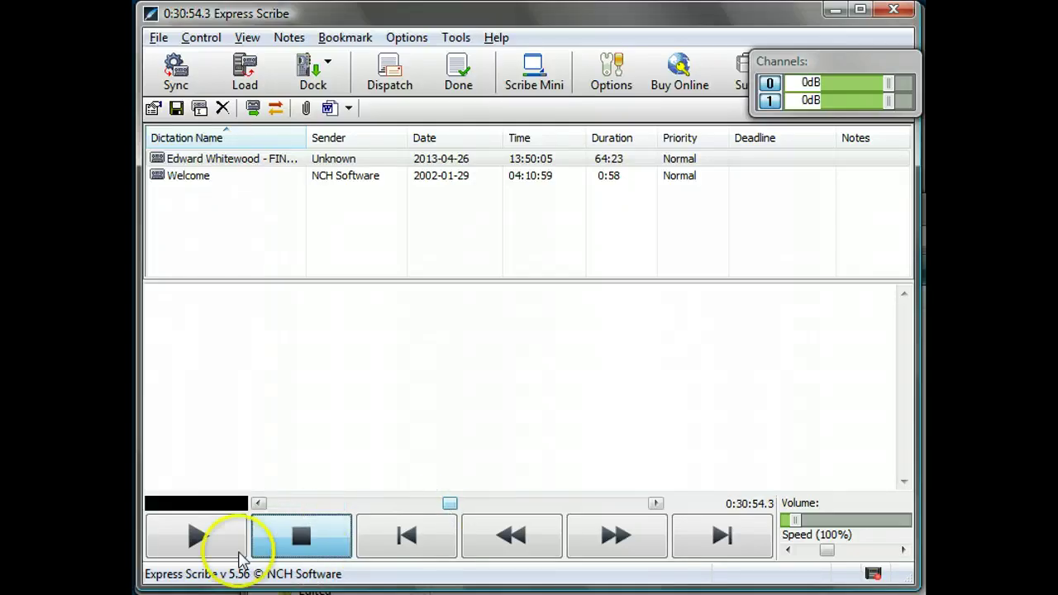
pyautogui.click(190, 552)
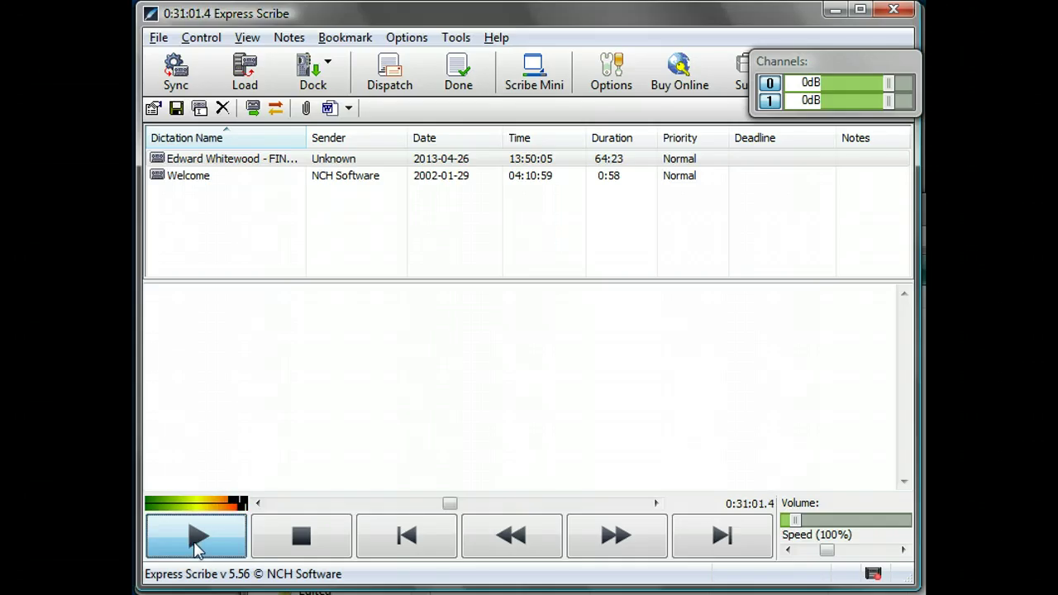
pyautogui.click(308, 550)
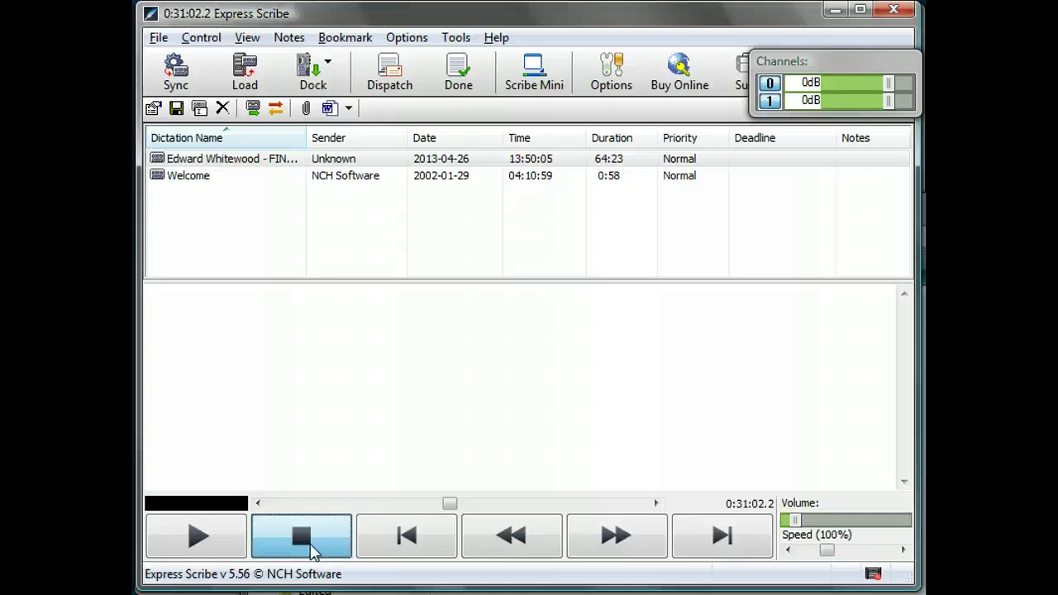
pyautogui.click(521, 547)
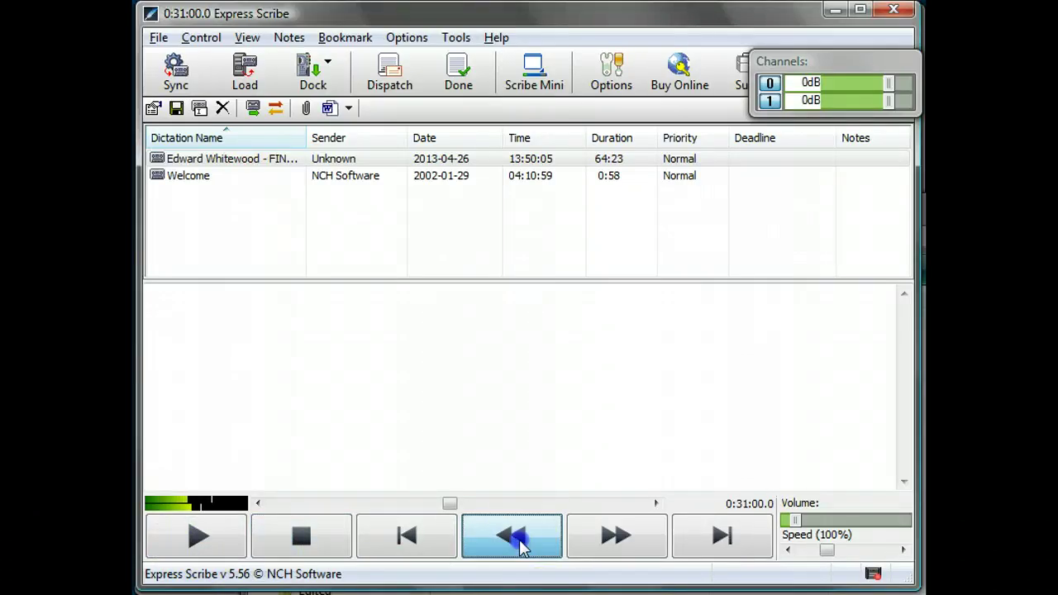
pyautogui.click(520, 547)
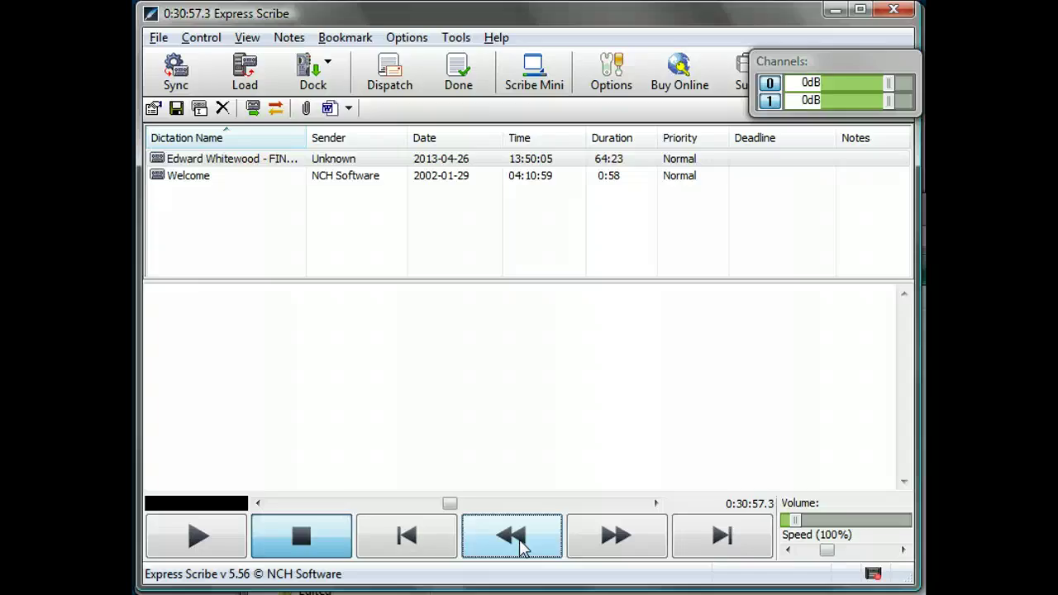
pyautogui.click(521, 547)
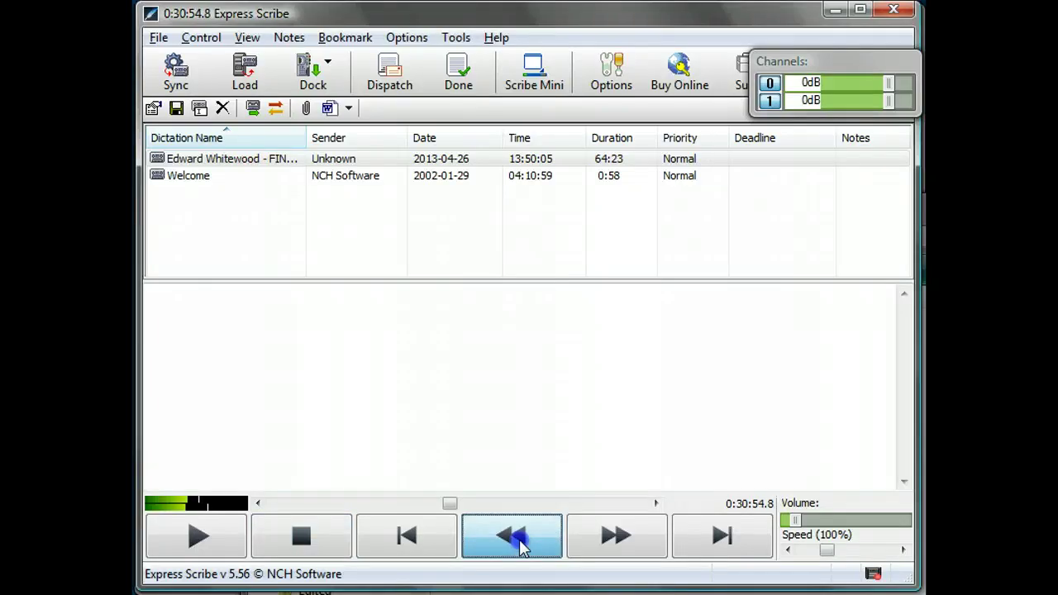
pyautogui.click(521, 547)
pyautogui.click(184, 539)
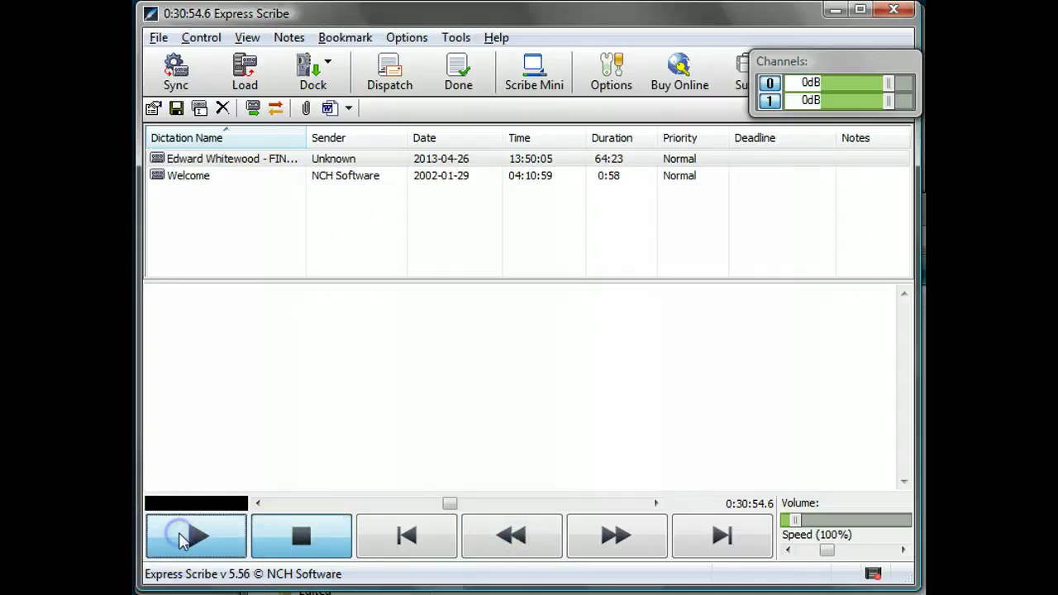
pyautogui.click(299, 547)
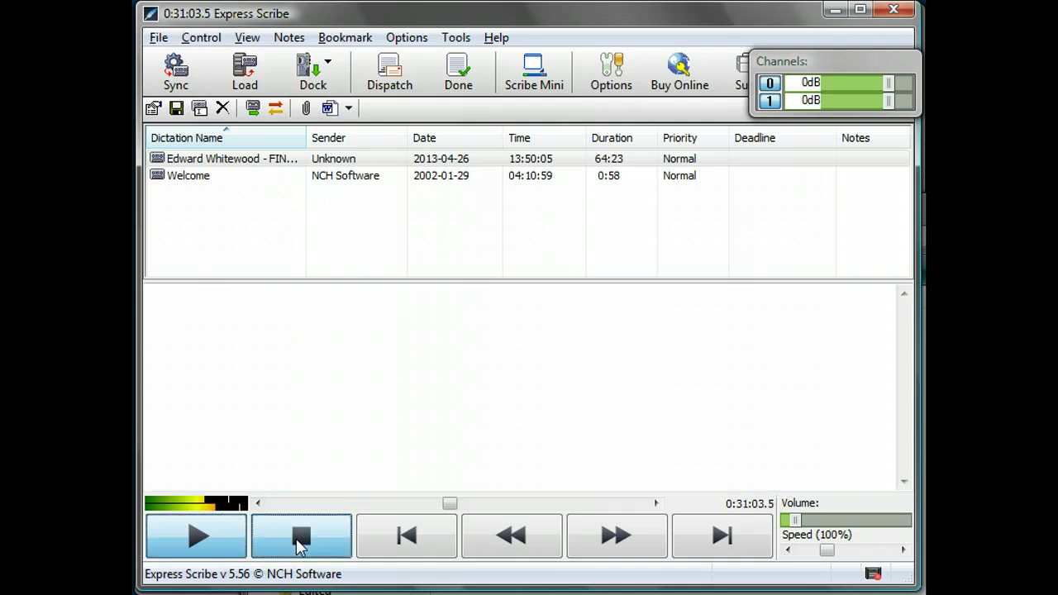
pyautogui.click(331, 341)
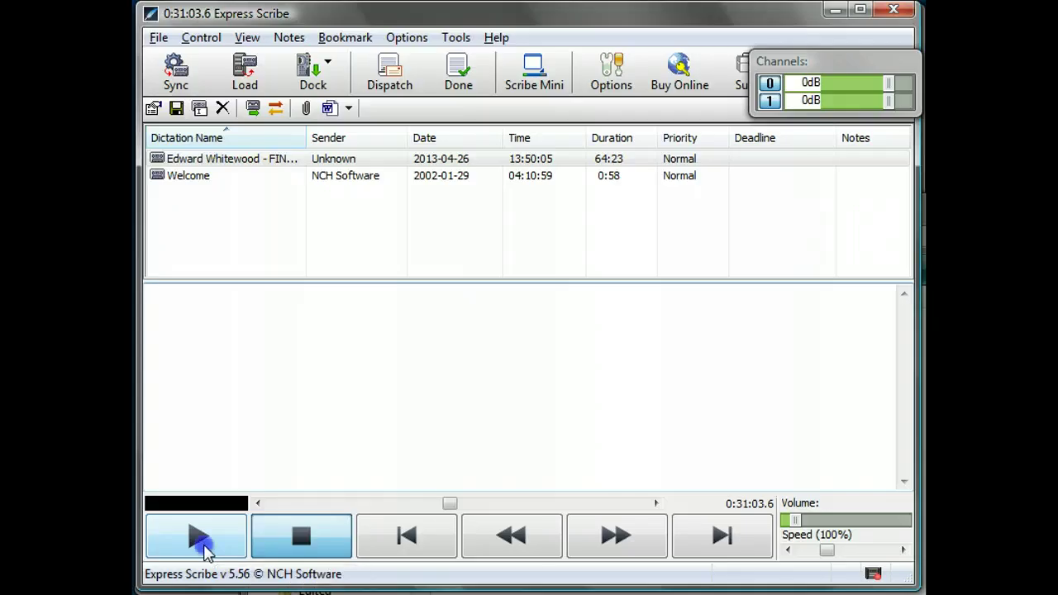
# Step: Rewind and stop the interview at 0:30:57.9
pyautogui.click(203, 545)
pyautogui.click(514, 541)
pyautogui.moveTo(511, 548)
pyautogui.mouseDown()
pyautogui.moveTo(496, 552)
pyautogui.moveTo(502, 537)
pyautogui.moveTo(523, 539)
pyautogui.mouseUp()
pyautogui.click(269, 543)
pyautogui.click(353, 344)
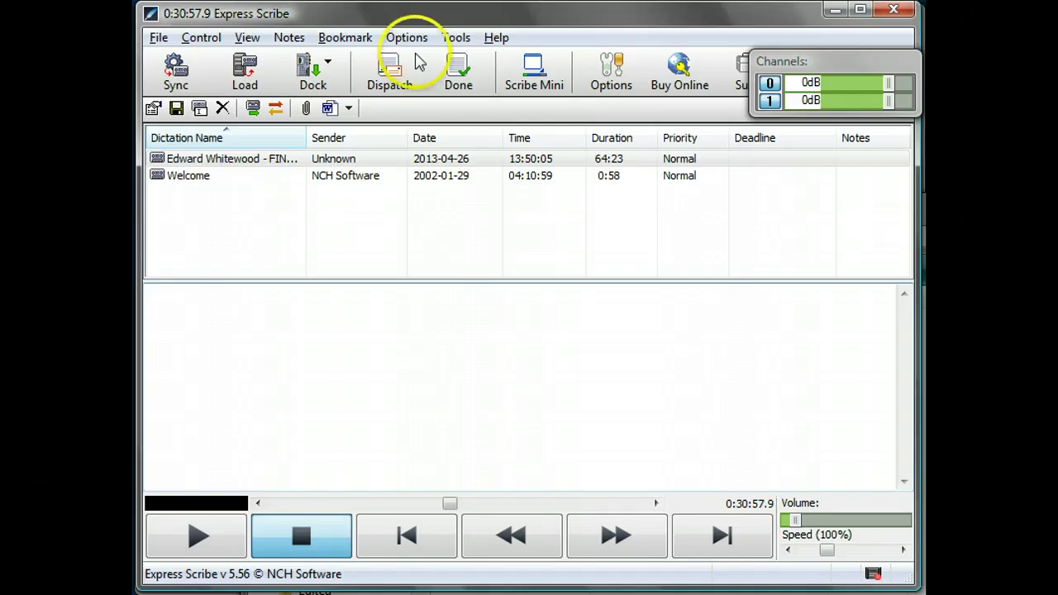
# Step: Insert the 0:30:57.9 timecode into the notes via Notes > Insert > Time
pyautogui.click(202, 38)
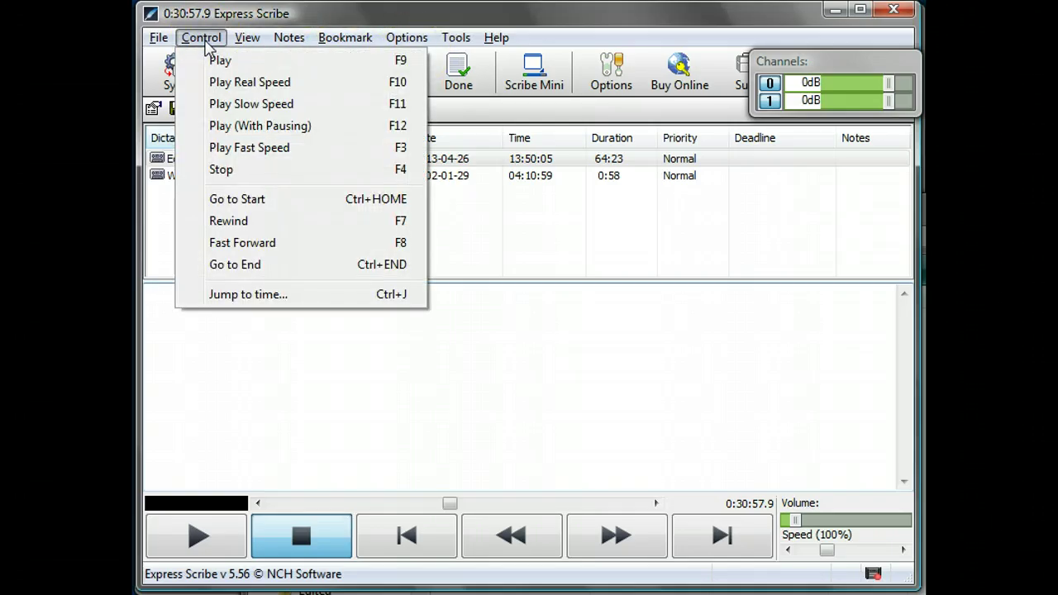
pyautogui.click(288, 38)
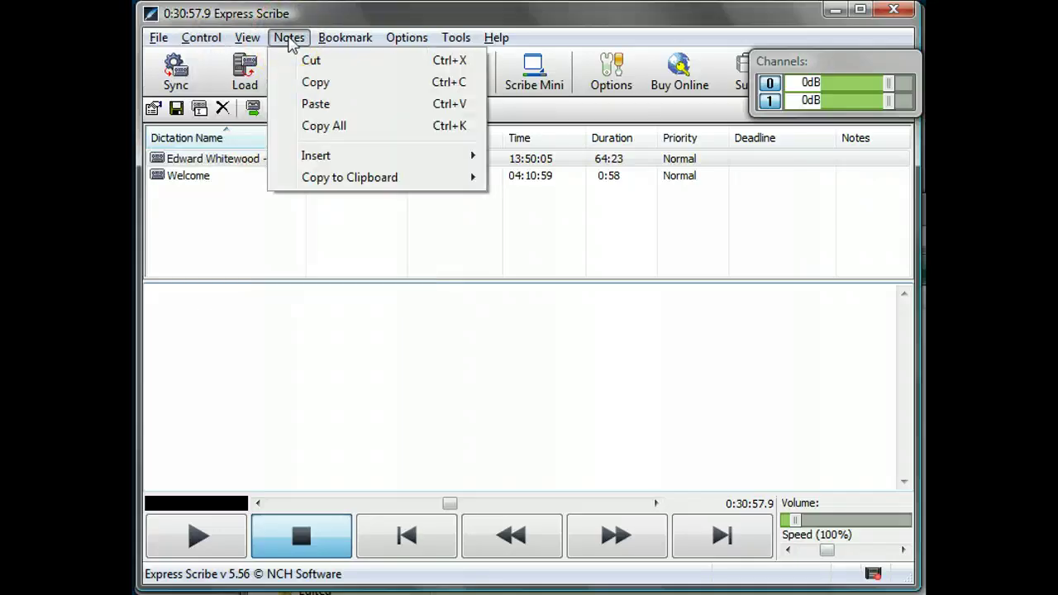
pyautogui.moveTo(377, 157)
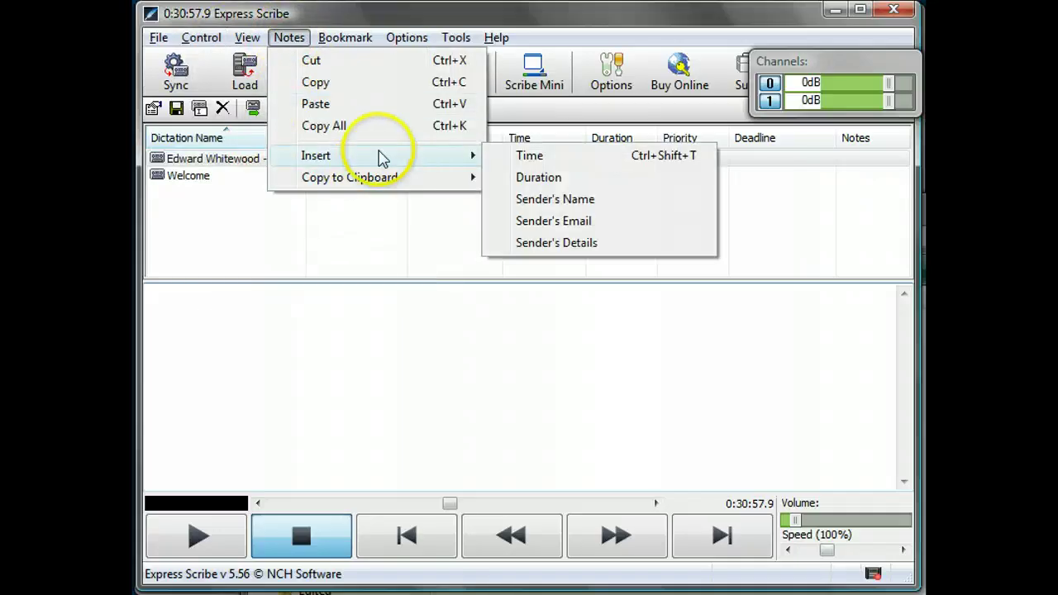
pyautogui.click(566, 166)
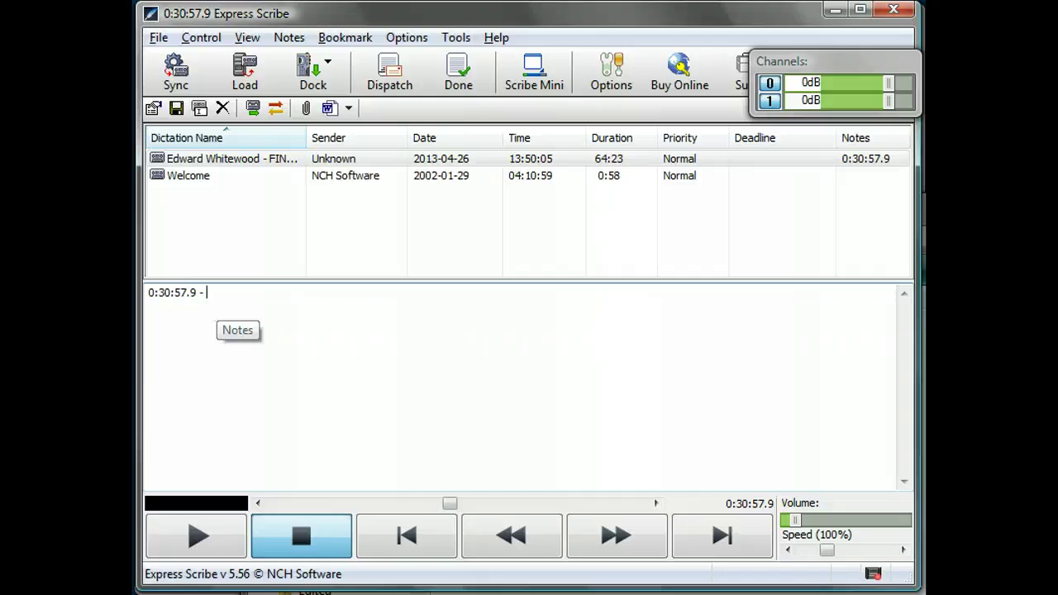
# Step: Type 'Really to run the shop' after the timestamp while listening
pyautogui.click(189, 537)
pyautogui.click(323, 415)
pyautogui.write('Really to run th')
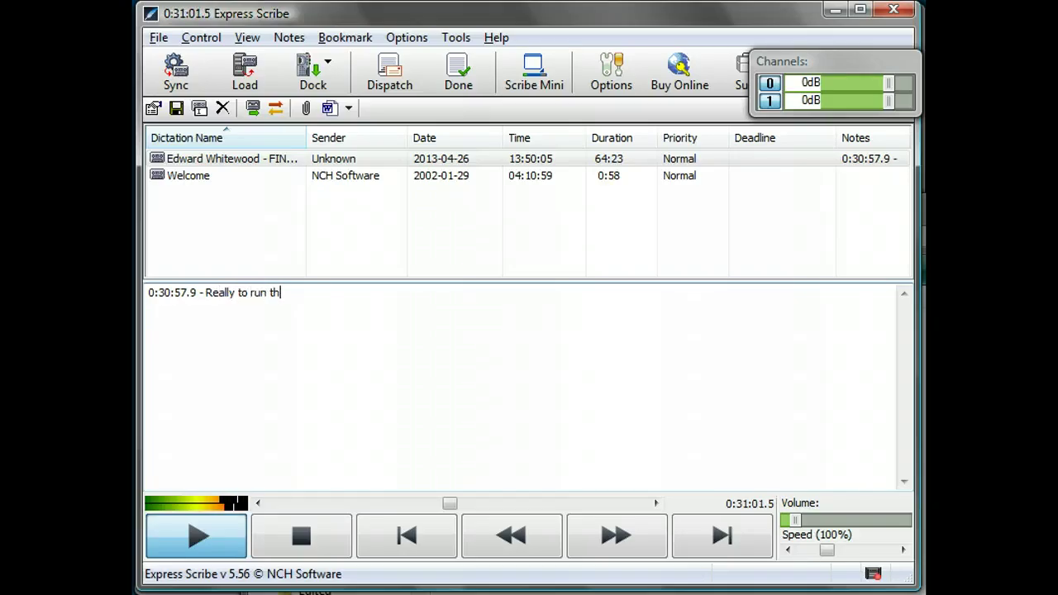
pyautogui.write('e shop')
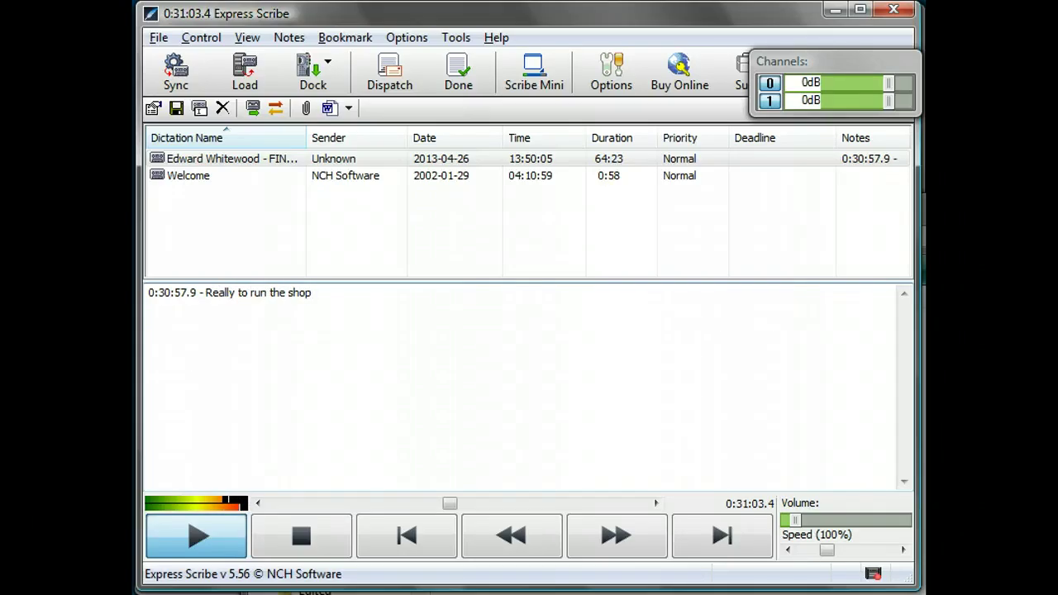
pyautogui.press('F4')
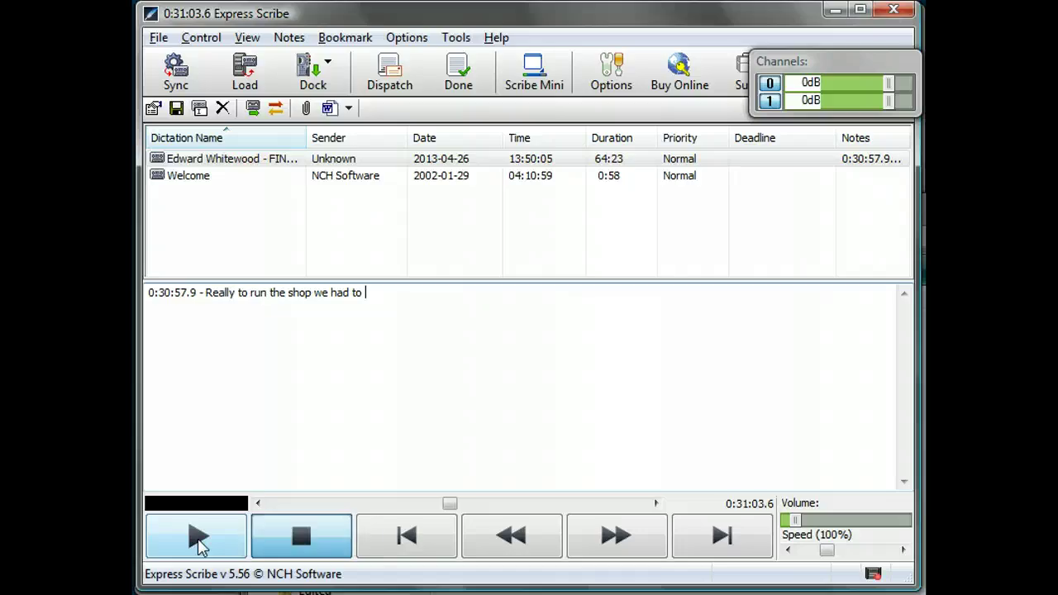
# Step: Rewind and replay the audio, then add 'be run from Freshwater' to the note
pyautogui.click(199, 539)
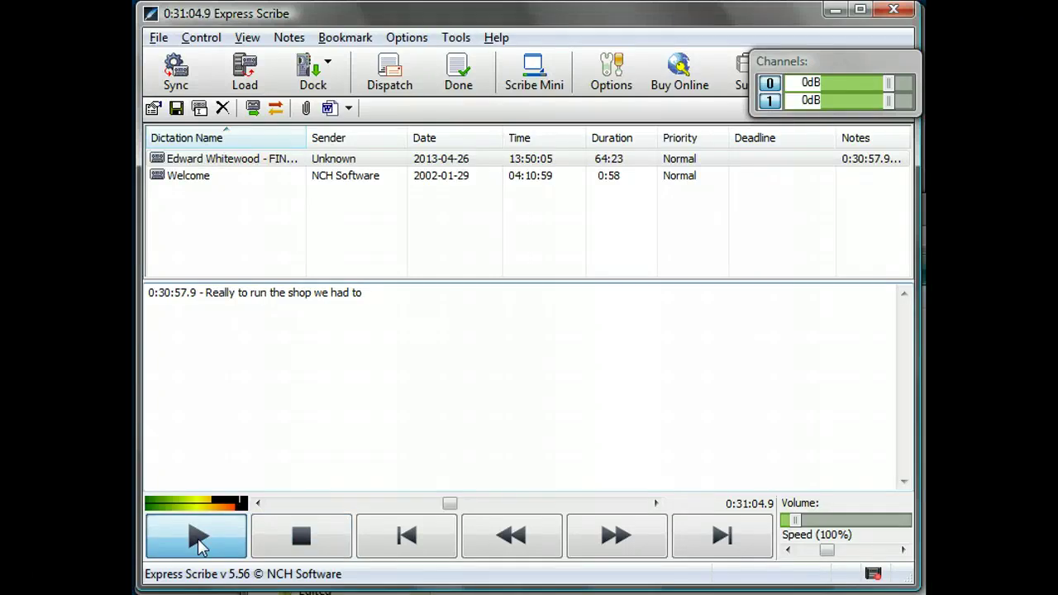
pyautogui.press('F7')
pyautogui.press('F7')
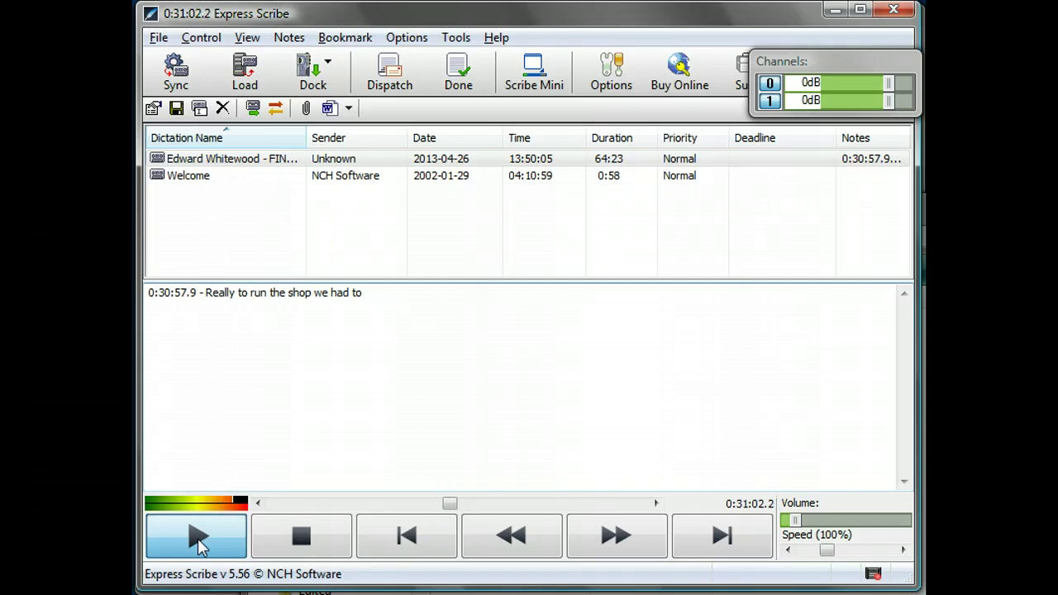
pyautogui.press('F7')
pyautogui.press('F7')
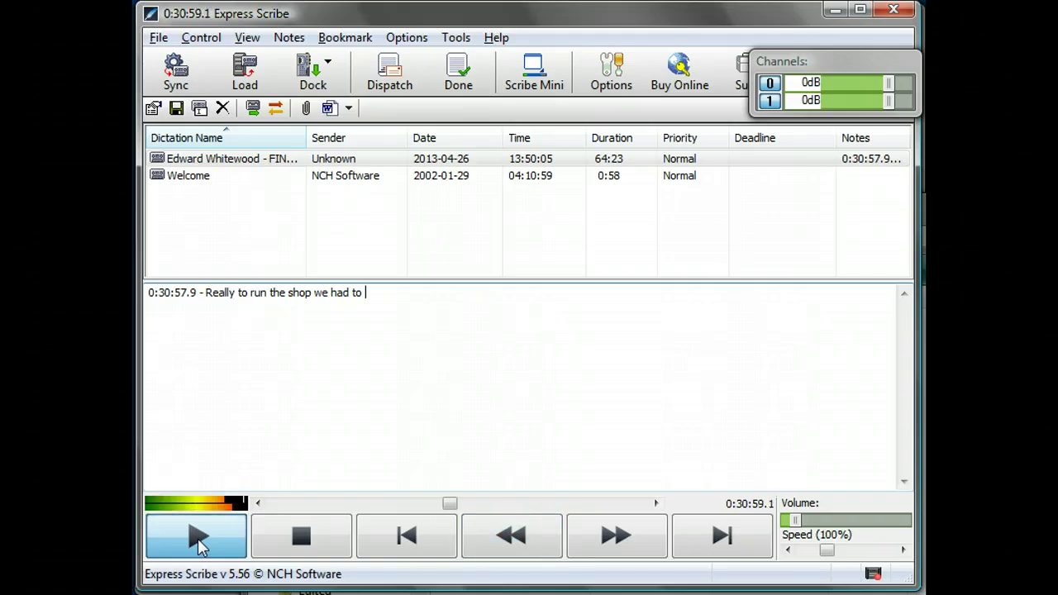
pyautogui.press('F4')
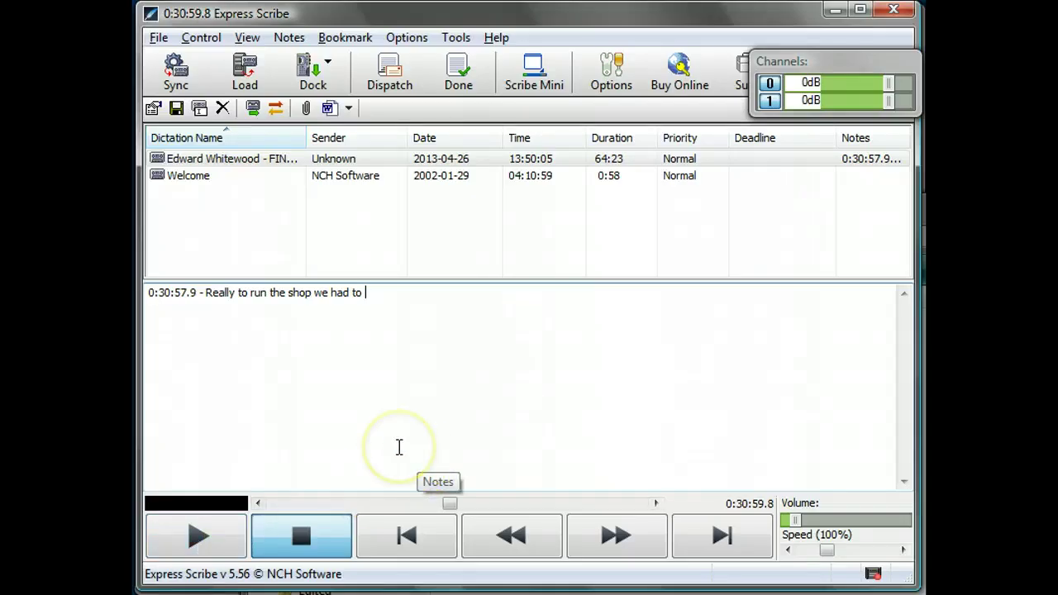
pyautogui.press('F9')
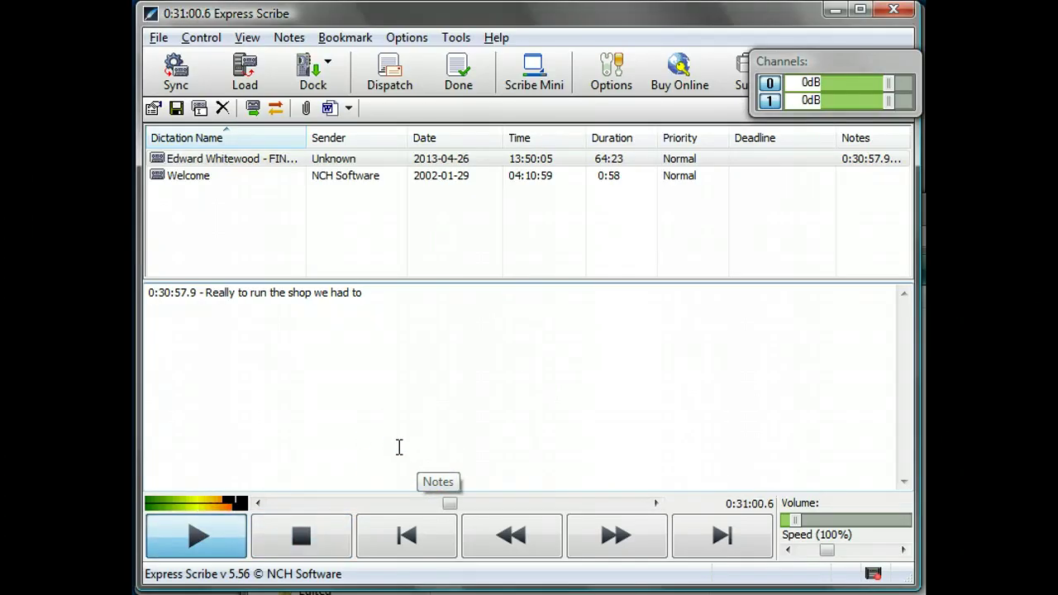
pyautogui.press('F4')
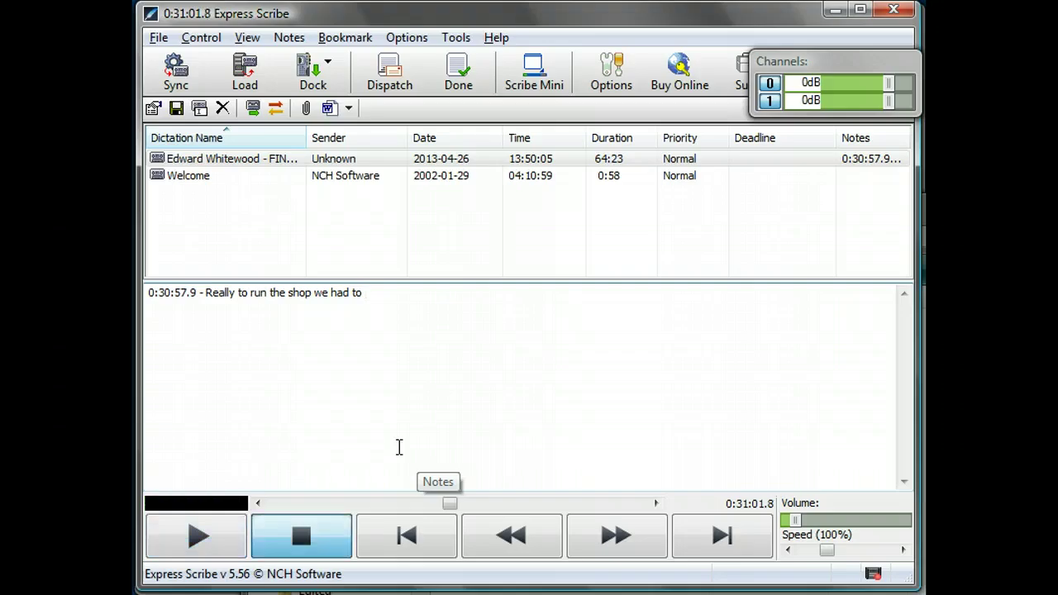
pyautogui.click(436, 410)
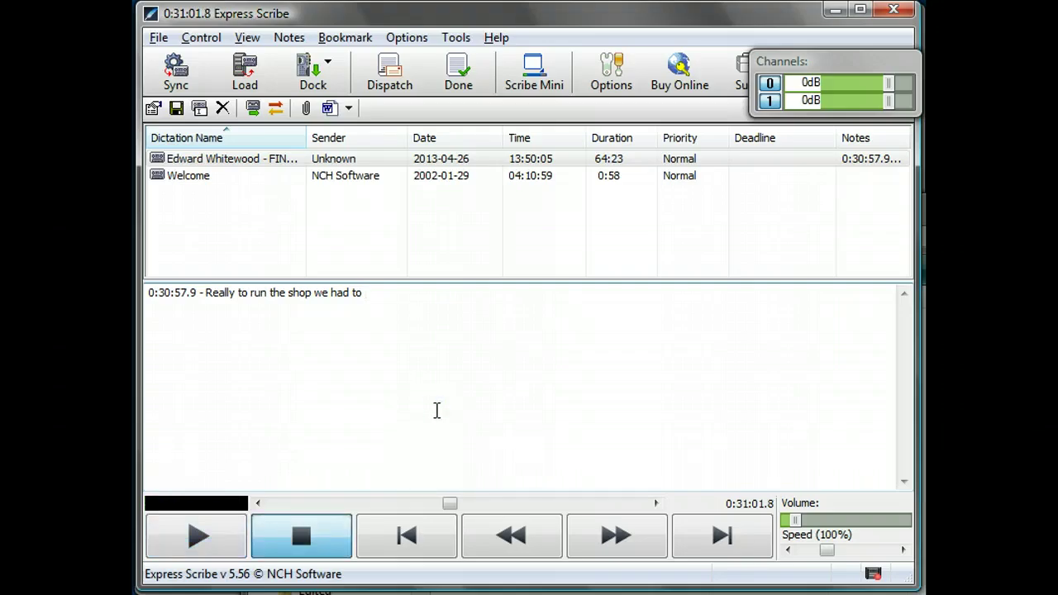
pyautogui.write('be run from Freshwater')
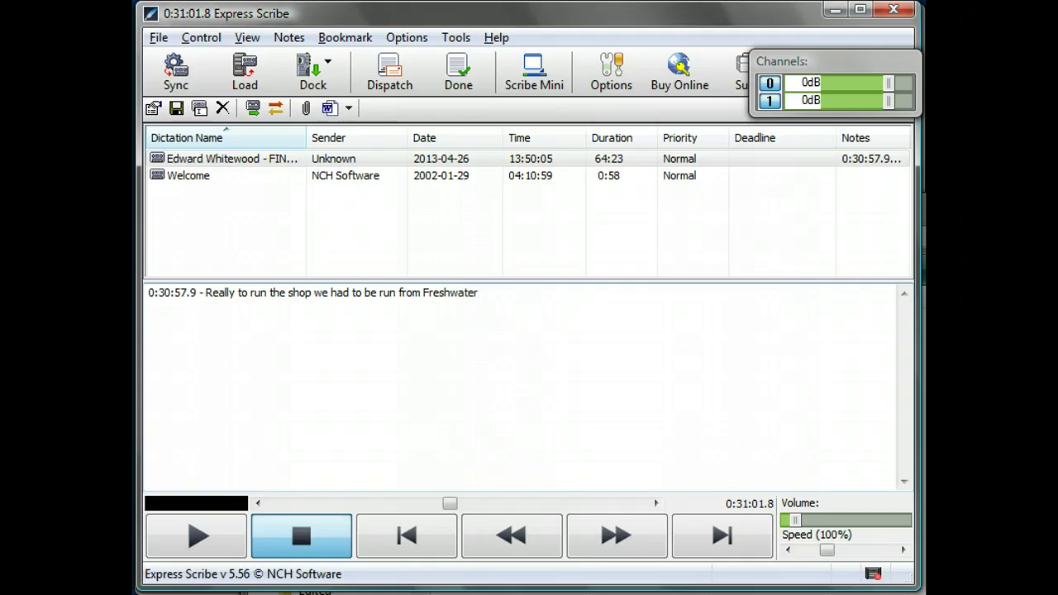
# Step: Play on to 0:31:04.4 and type '. We had office space the'
pyautogui.click(180, 552)
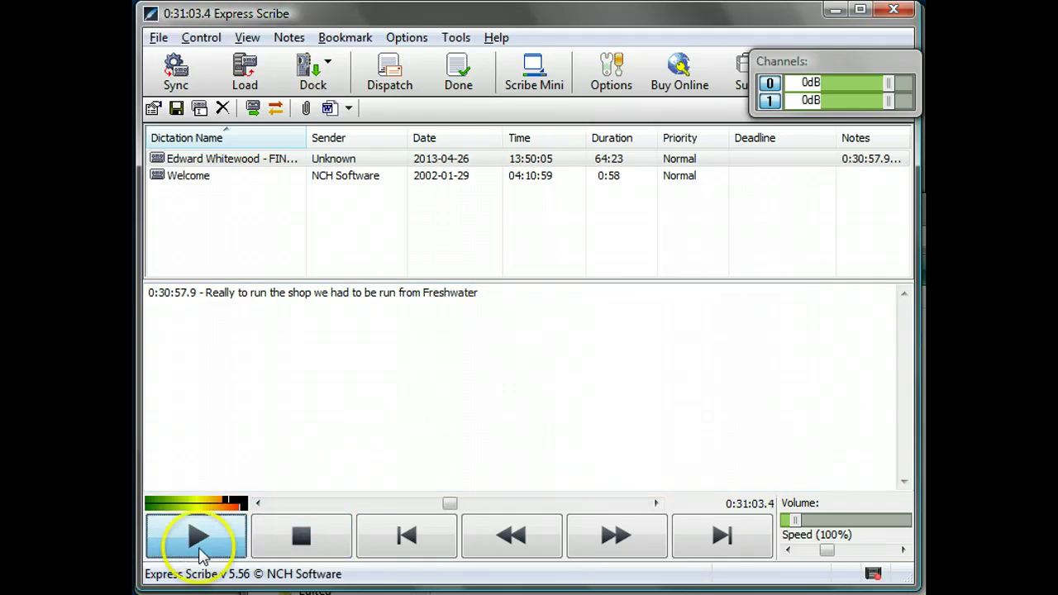
pyautogui.click(319, 548)
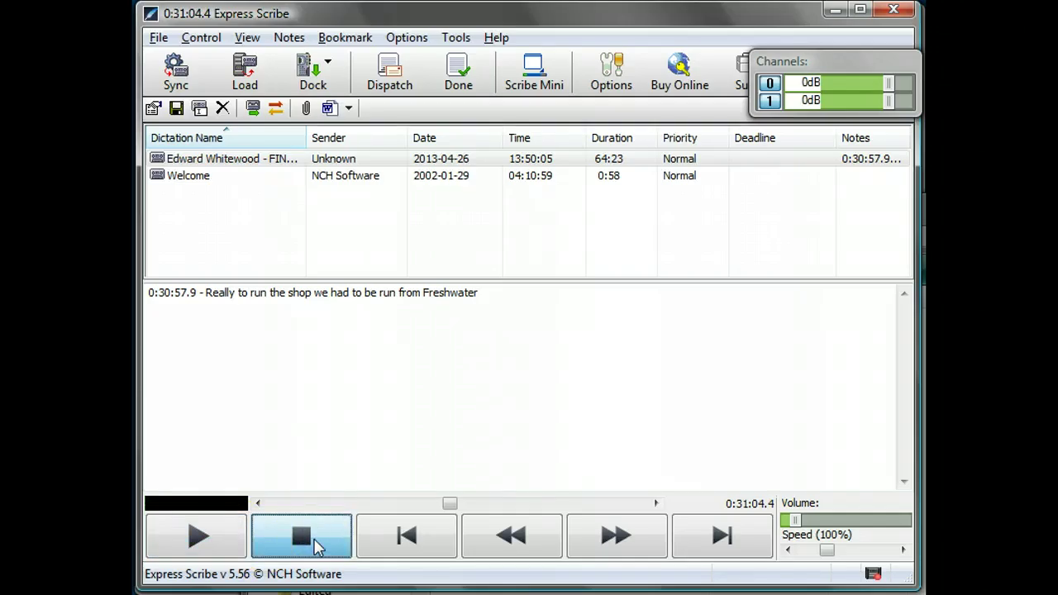
pyautogui.click(645, 394)
pyautogui.write('.')
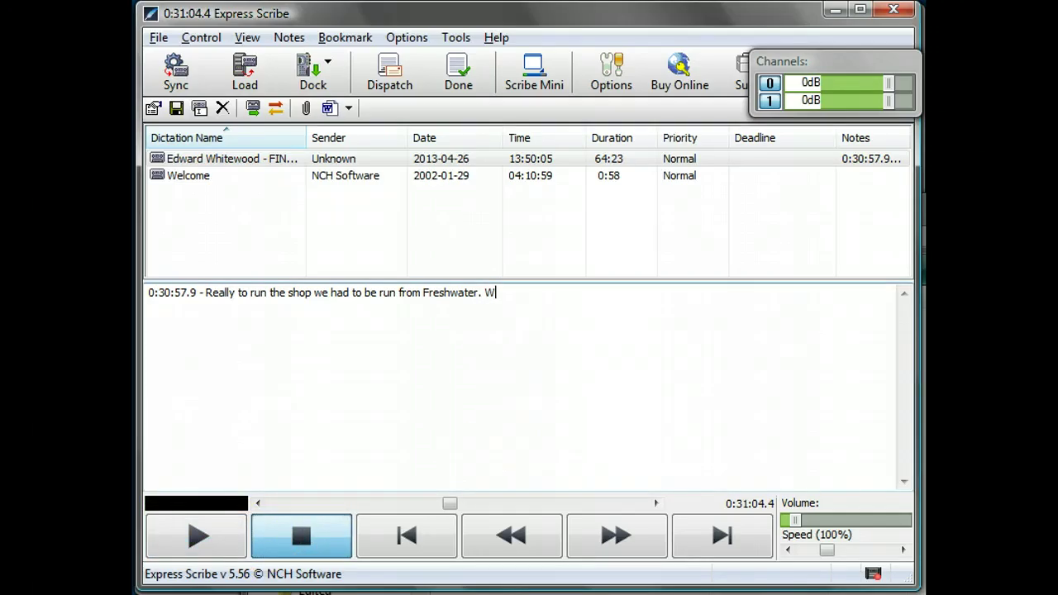
pyautogui.write(' We had office space there.')
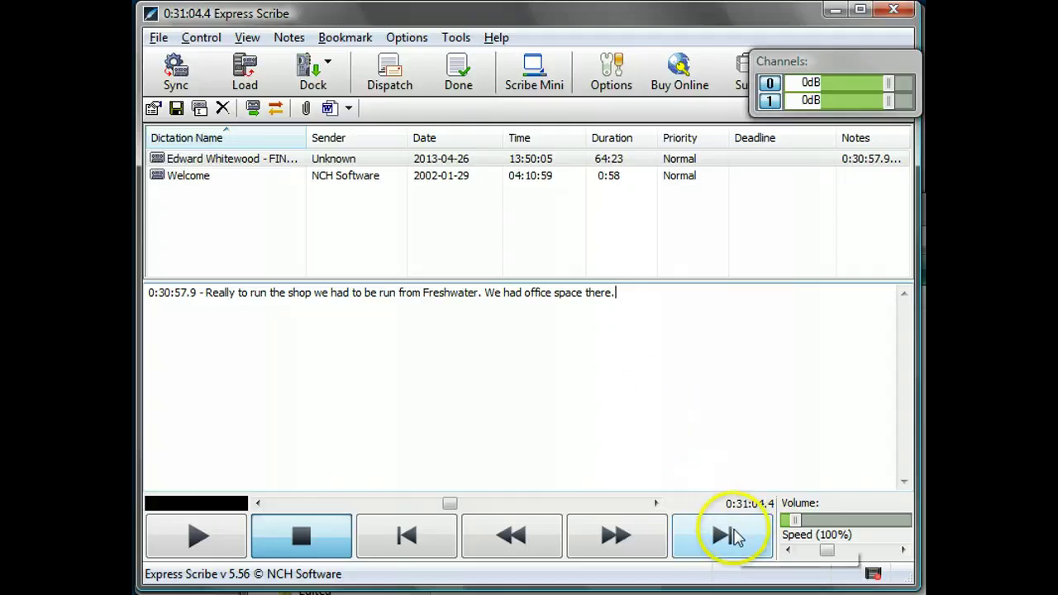
pyautogui.click(816, 552)
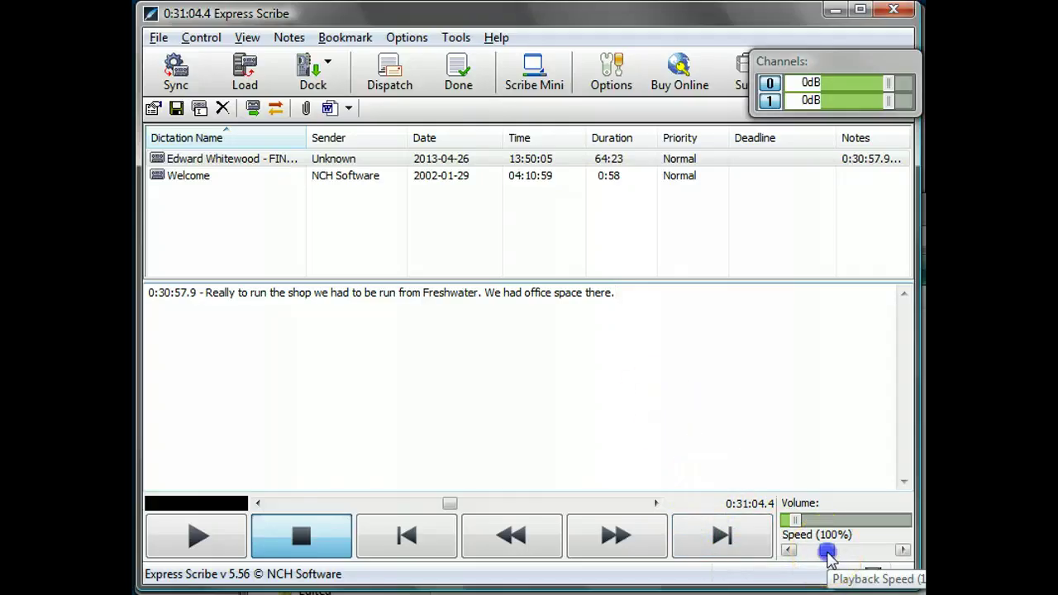
# Step: Slow playback to 75% and rewind to about 0:30:53 to replay the passage
pyautogui.moveTo(824, 554); pyautogui.dragTo(820, 554)
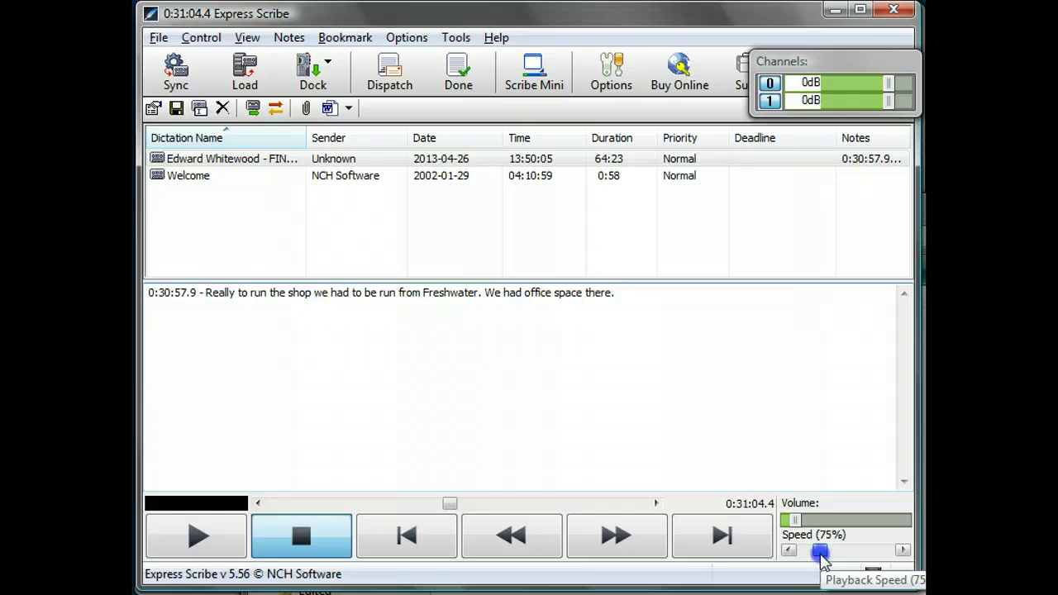
pyautogui.click(177, 541)
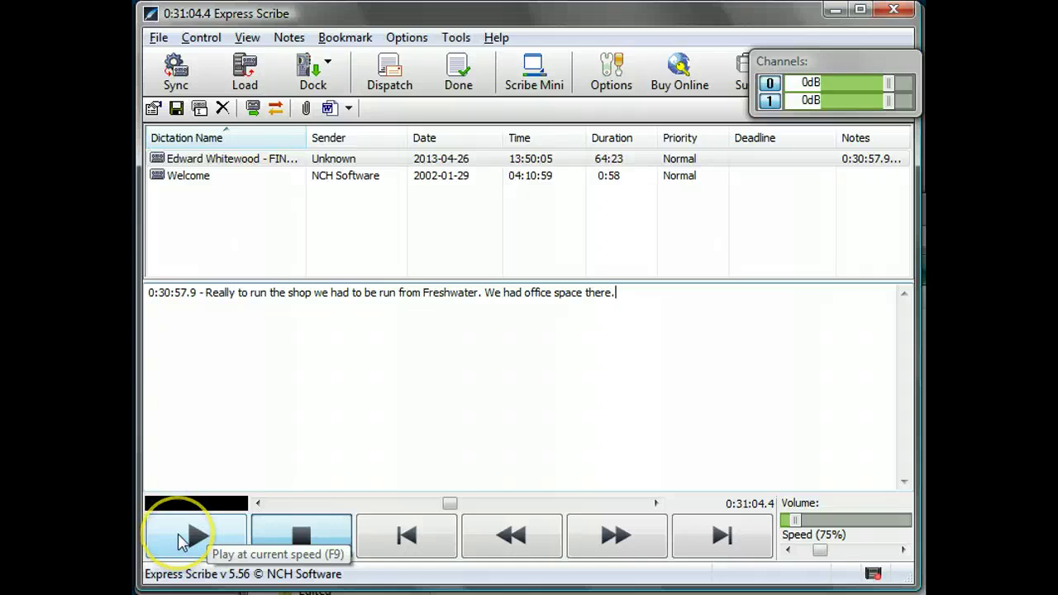
pyautogui.click(176, 541)
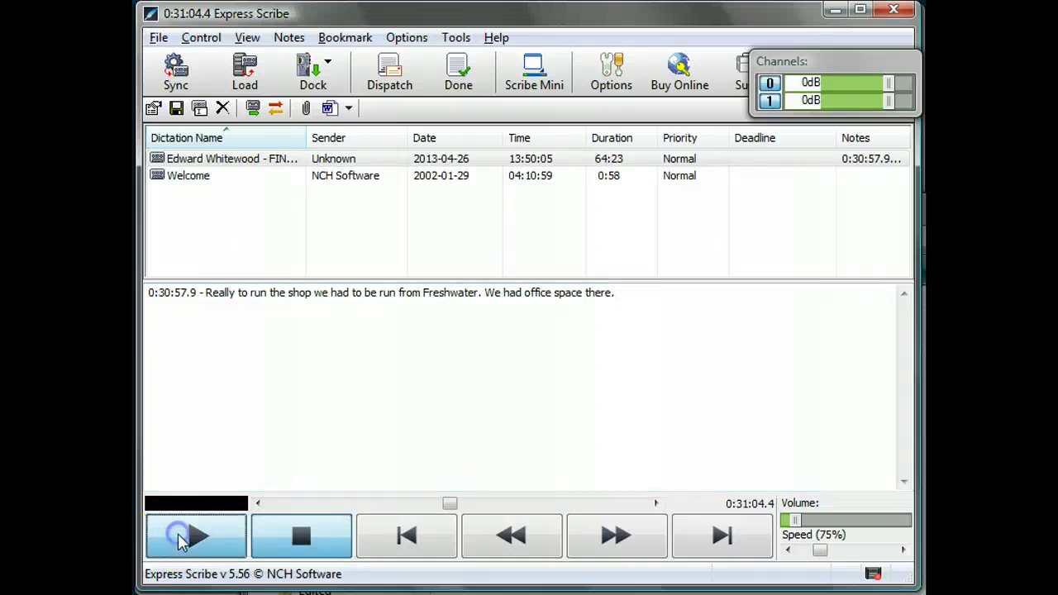
pyautogui.click(512, 534)
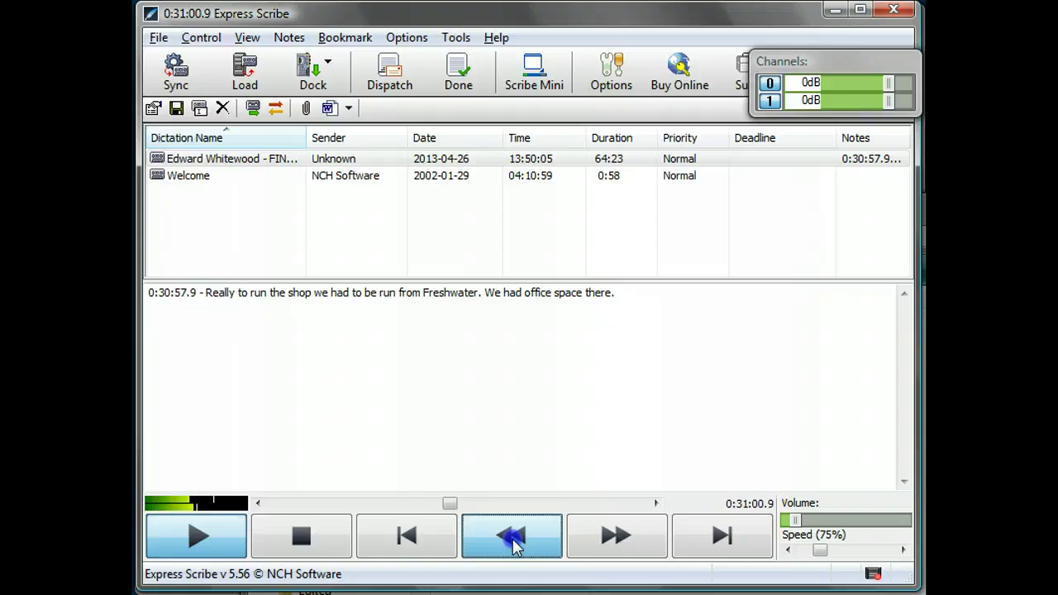
pyautogui.moveTo(513, 545); pyautogui.dragTo(513, 545)
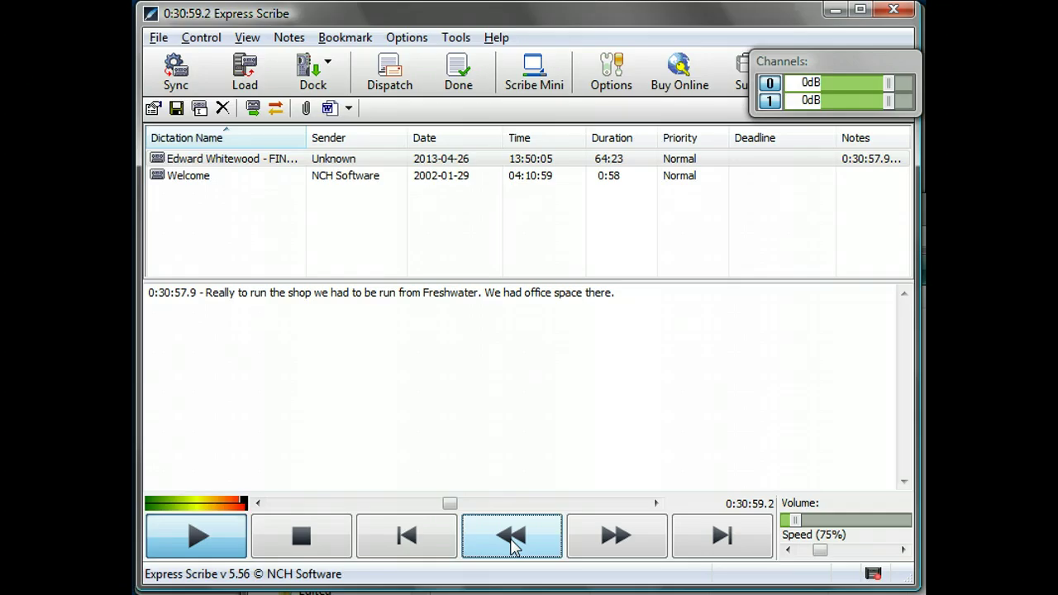
# Step: Type the Freshwater shops sentence ending 'it was a reall good time fo', stopping at 0:31:24.5
pyautogui.click(751, 316)
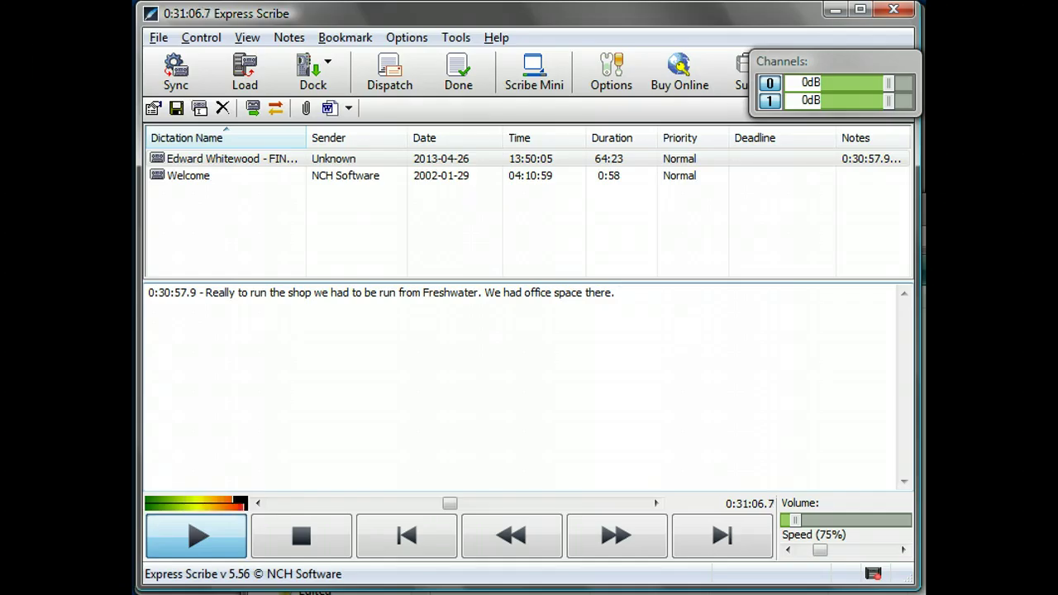
pyautogui.write('And then')
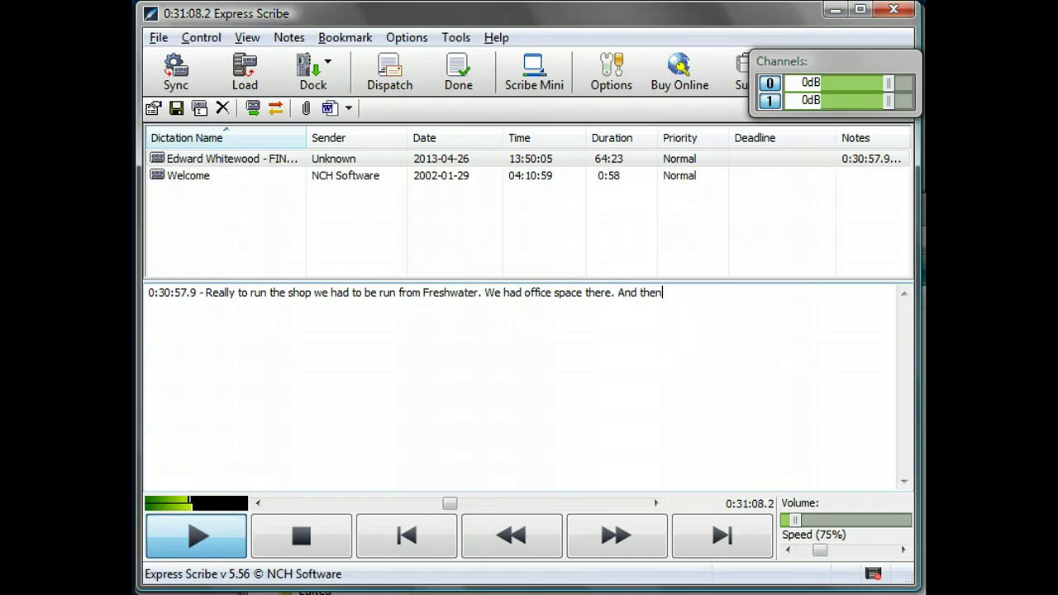
pyautogui.write(' the Freshwater')
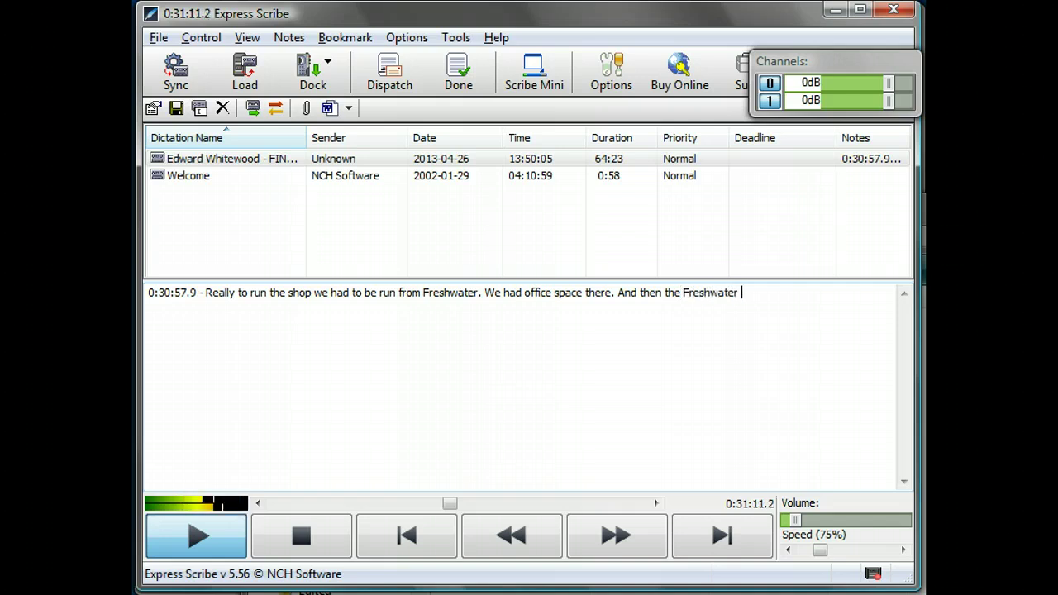
pyautogui.write(' shops, I expended that')
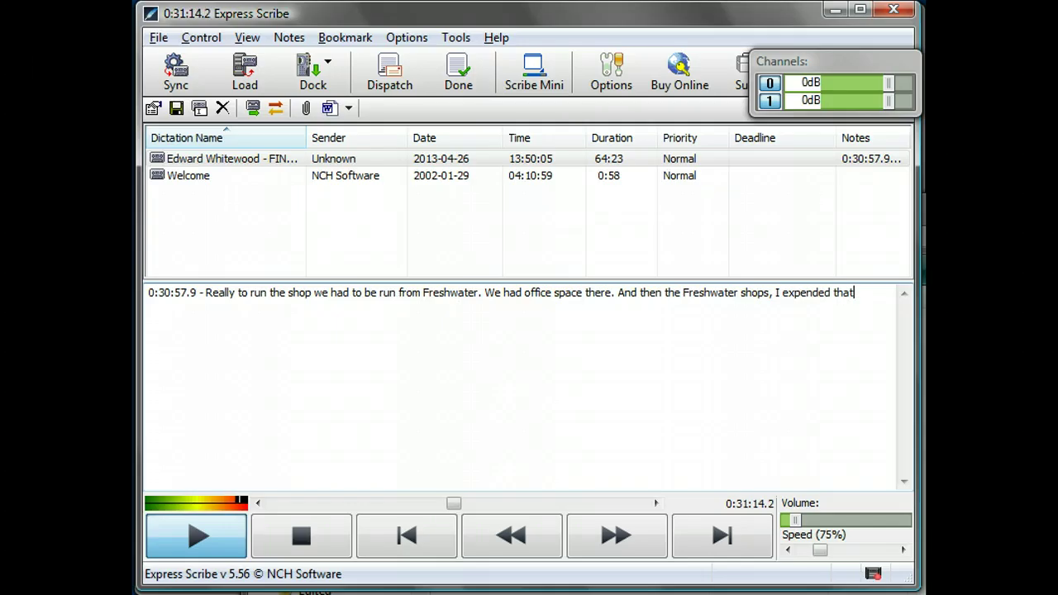
pyautogui.write('. In the 0s it was a reall')
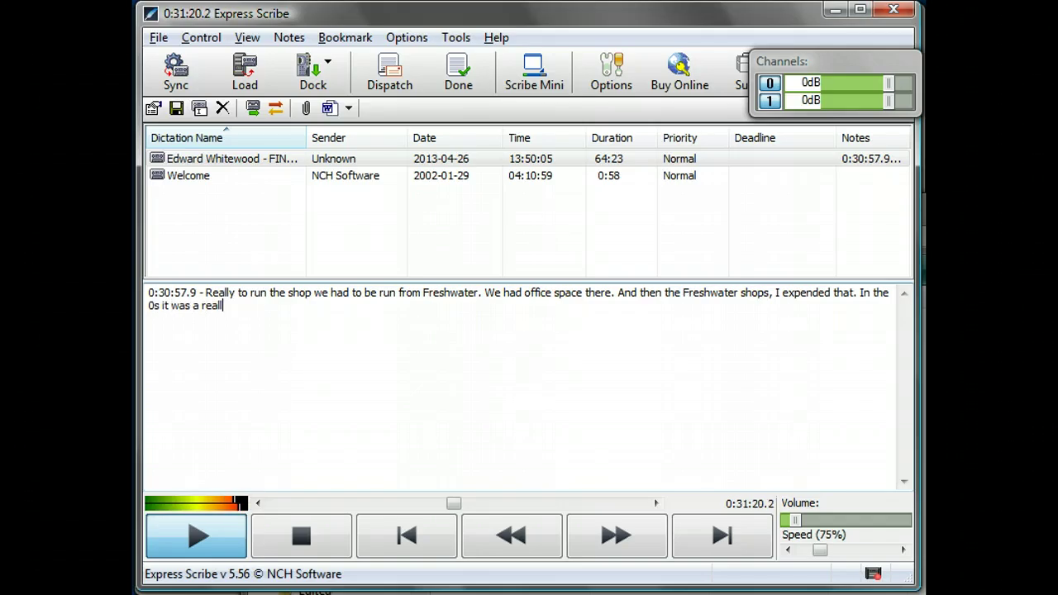
pyautogui.write(' good time for')
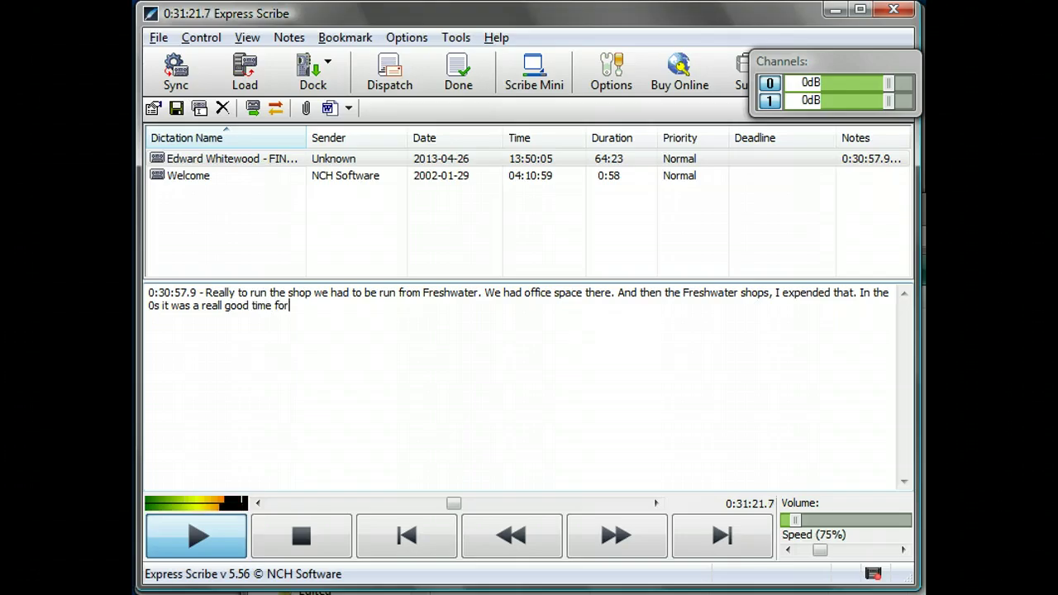
pyautogui.write(' business.')
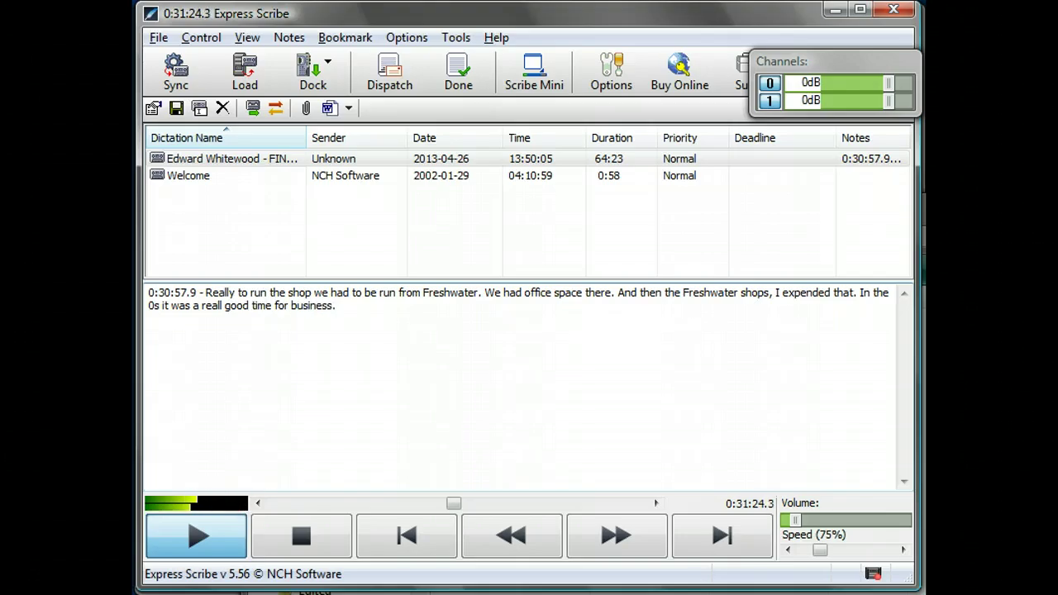
pyautogui.press('F4')
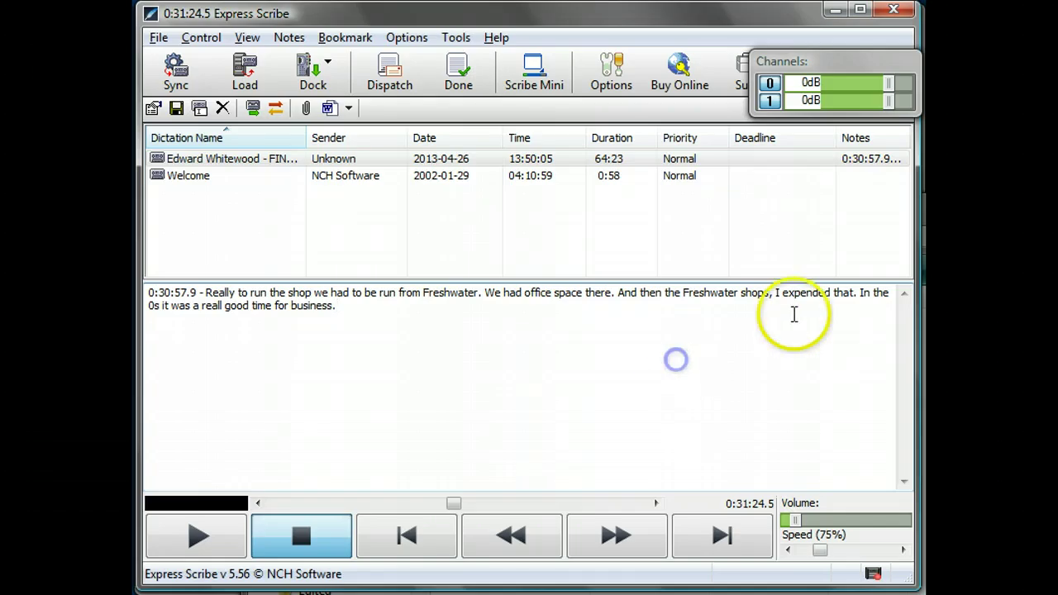
pyautogui.click(810, 293)
pyautogui.press('BackSpace')
pyautogui.write('c')
pyautogui.hotkey('ctrl', 'z')
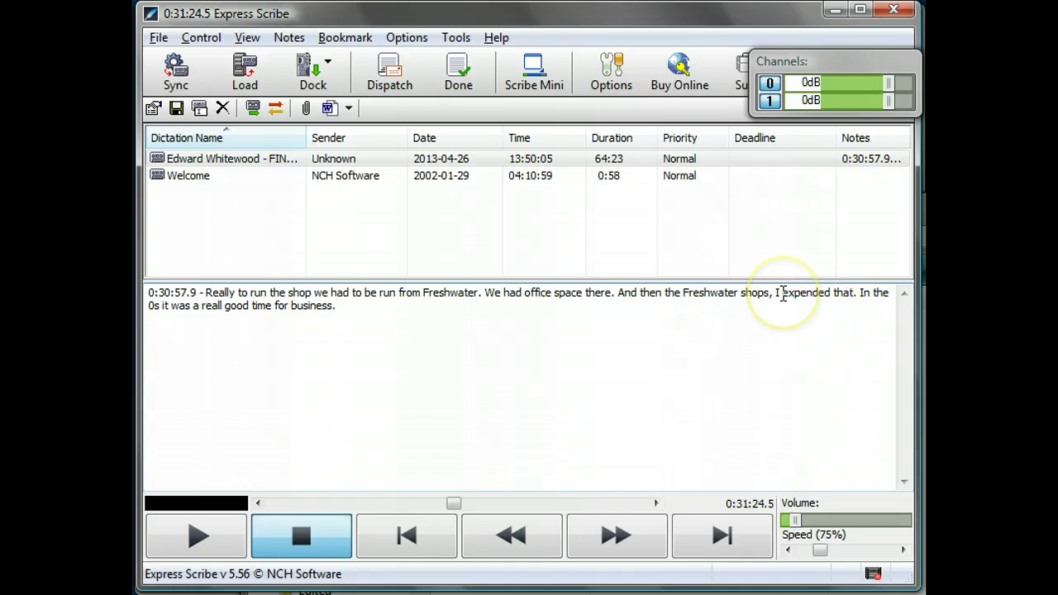
pyautogui.click(822, 413)
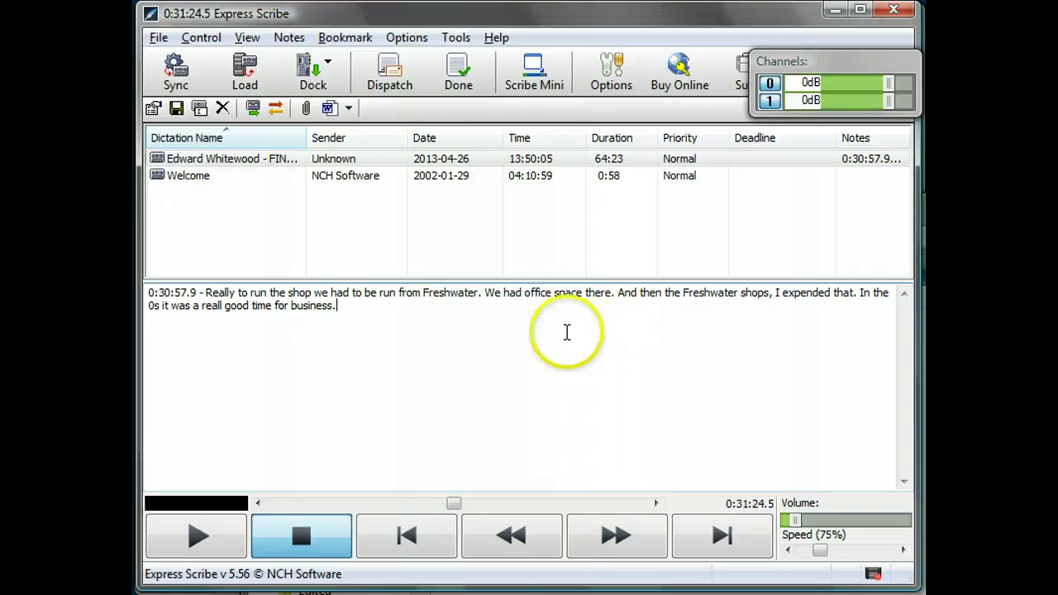
pyautogui.click(158, 38)
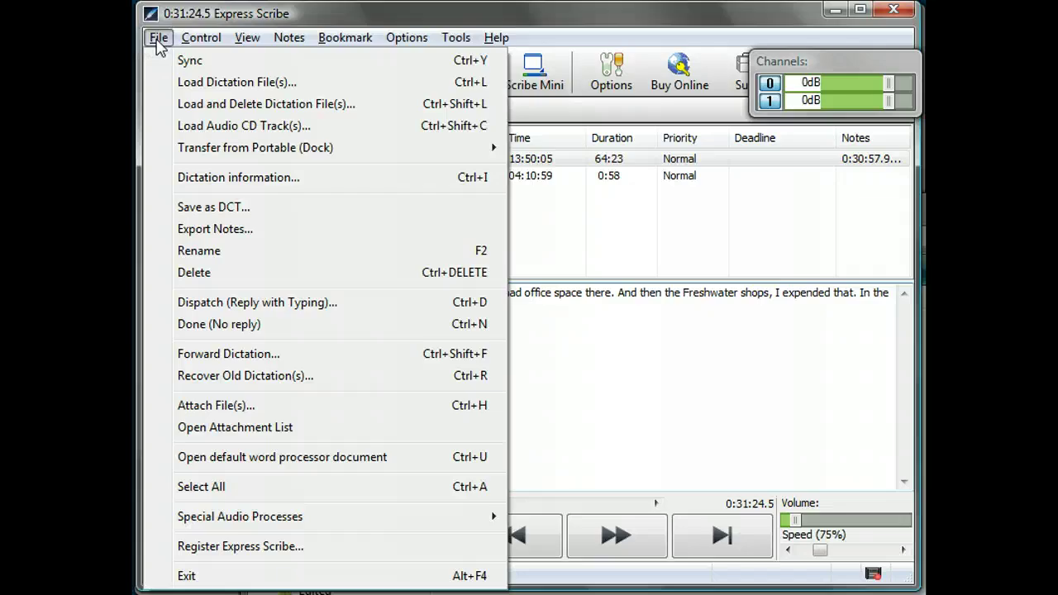
pyautogui.click(289, 38)
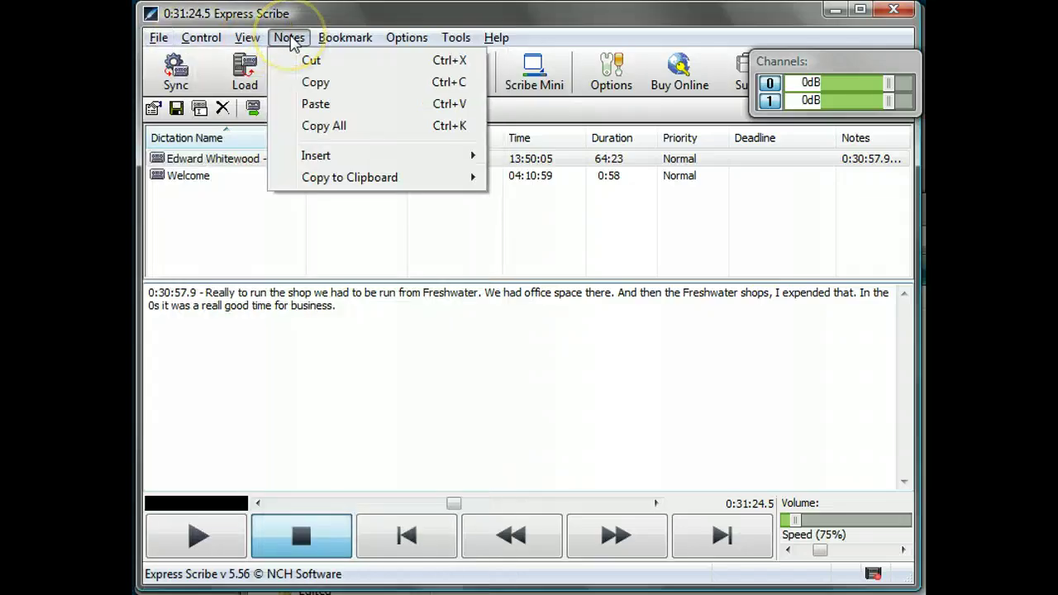
pyautogui.click(352, 180)
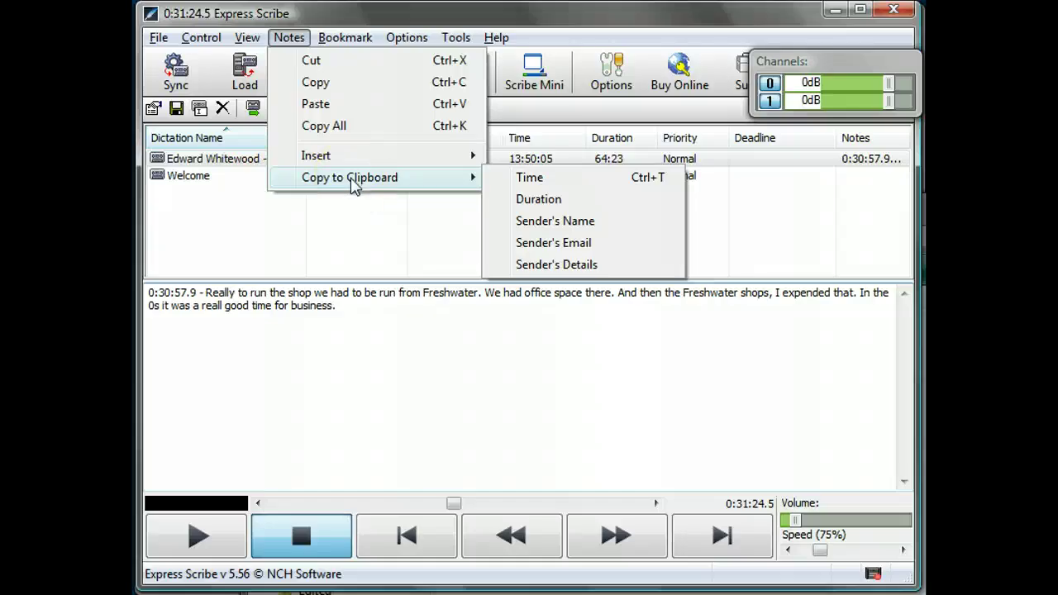
pyautogui.click(367, 366)
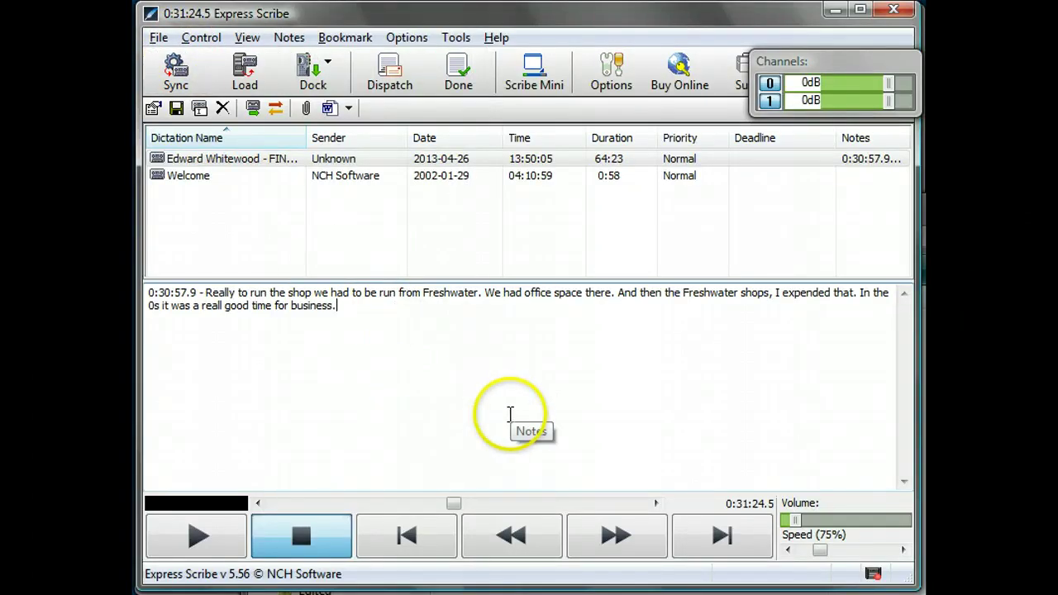
# Step: Copy all the notes and paste them into the Notepad transcription file
pyautogui.hotkey('ctrl', 'a')
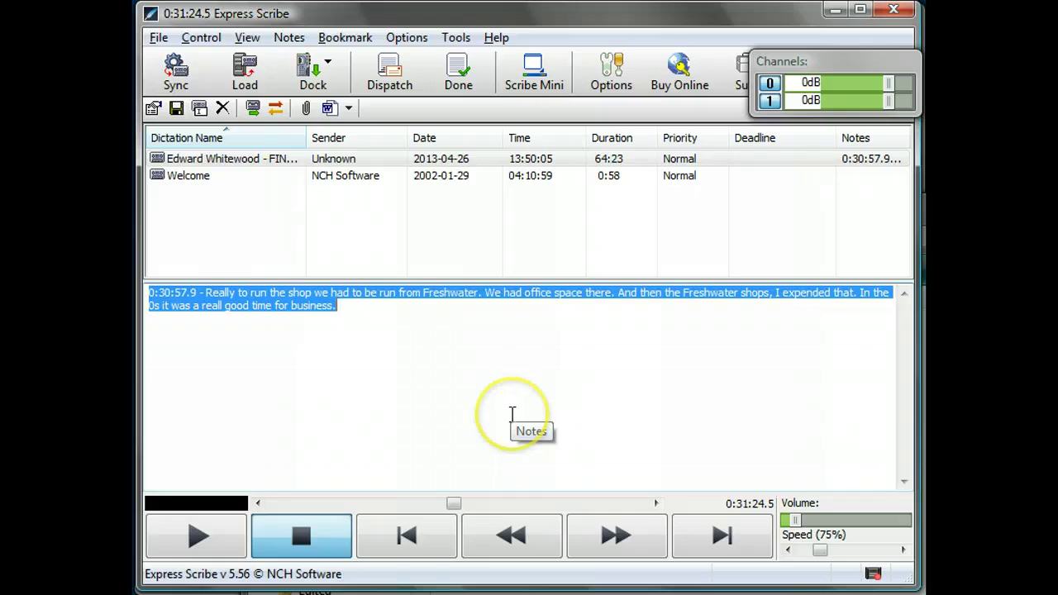
pyautogui.click(500, 401)
pyautogui.hotkey('alt', 'Tab')
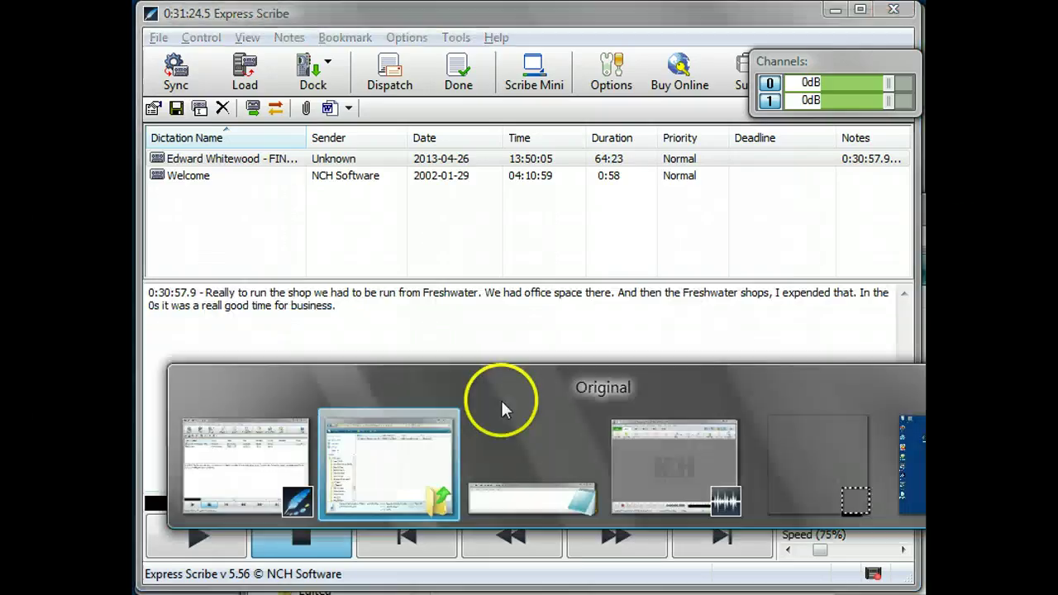
pyautogui.hotkey('alt', 'Tab')
pyautogui.click(445, 330)
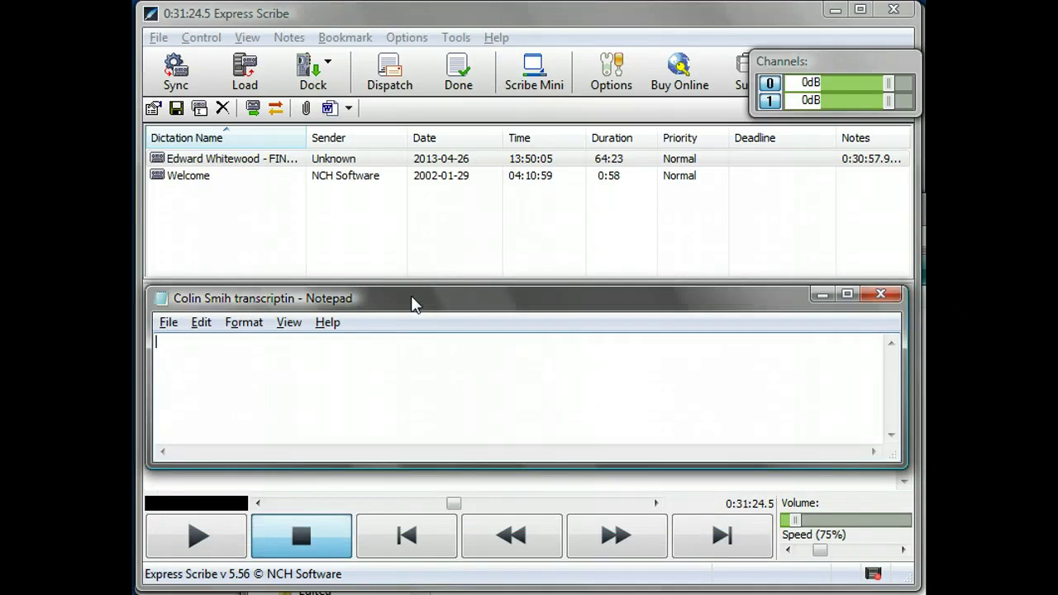
pyautogui.click(434, 366)
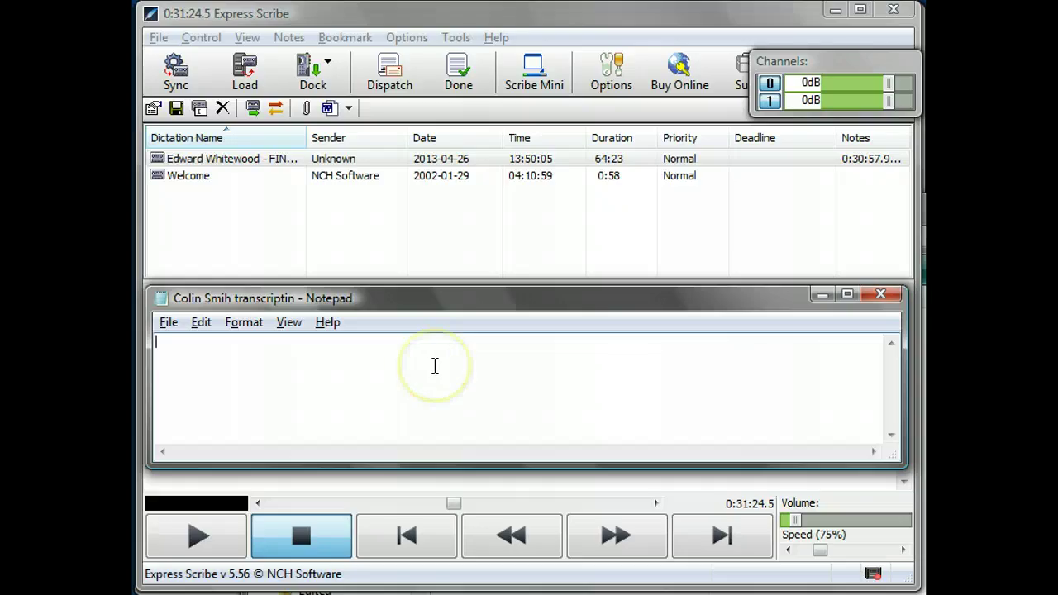
pyautogui.hotkey('ctrl', 'v')
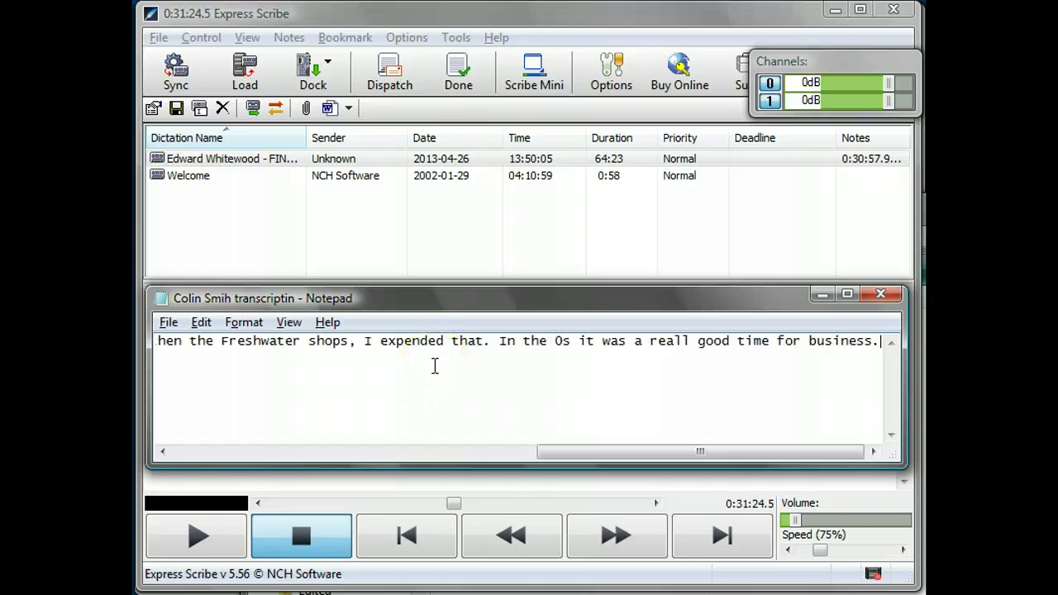
# Step: Turn on Word Wrap, add blank lines after the note, and return to Express Scribe
pyautogui.click(288, 323)
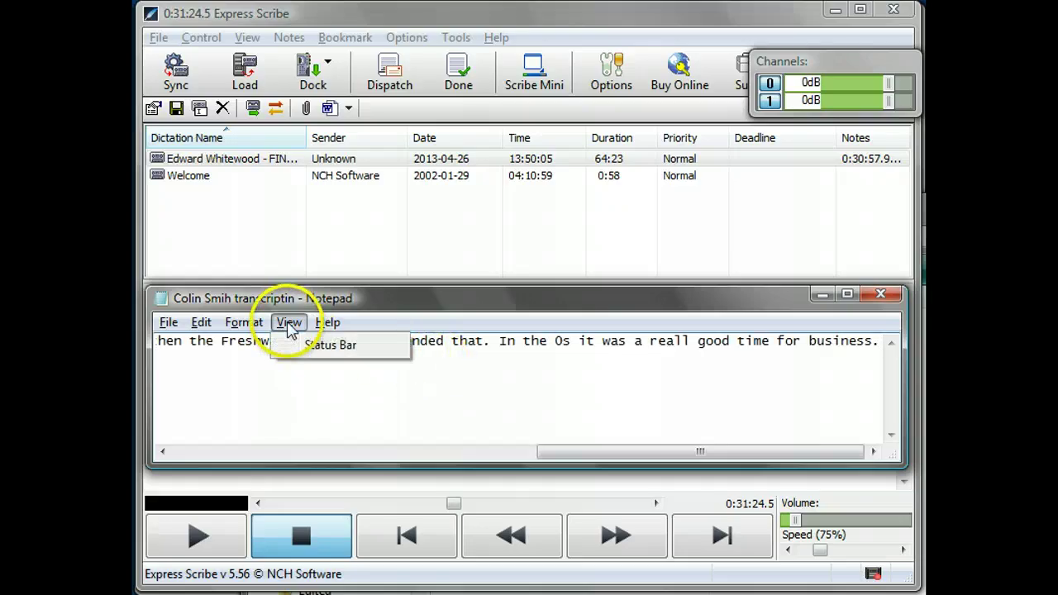
pyautogui.click(244, 322)
pyautogui.click(248, 343)
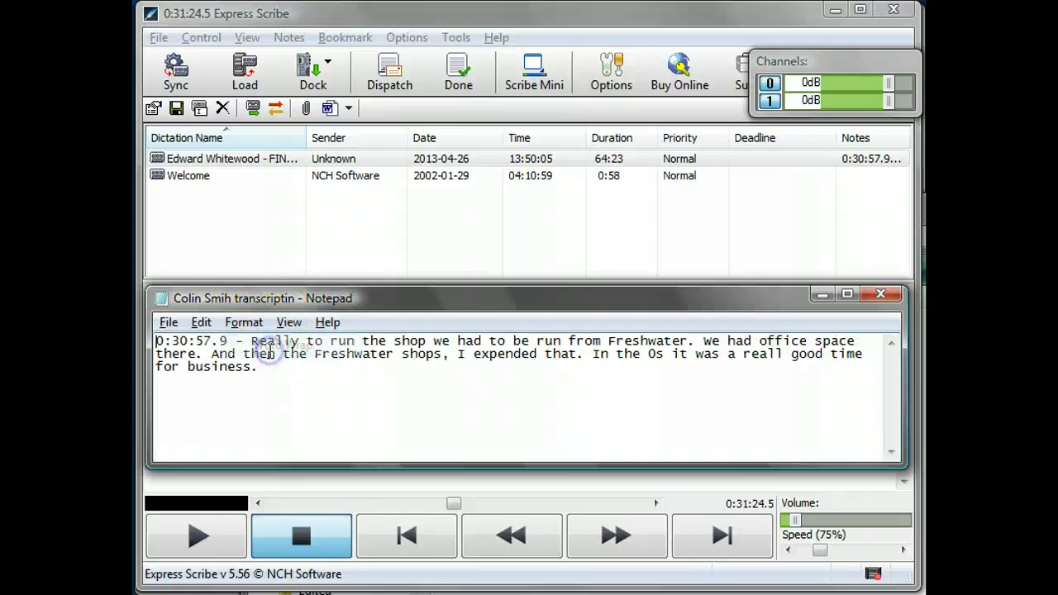
pyautogui.click(463, 408)
pyautogui.click(512, 393)
pyautogui.press('Return')
pyautogui.press('Return')
pyautogui.click(525, 385)
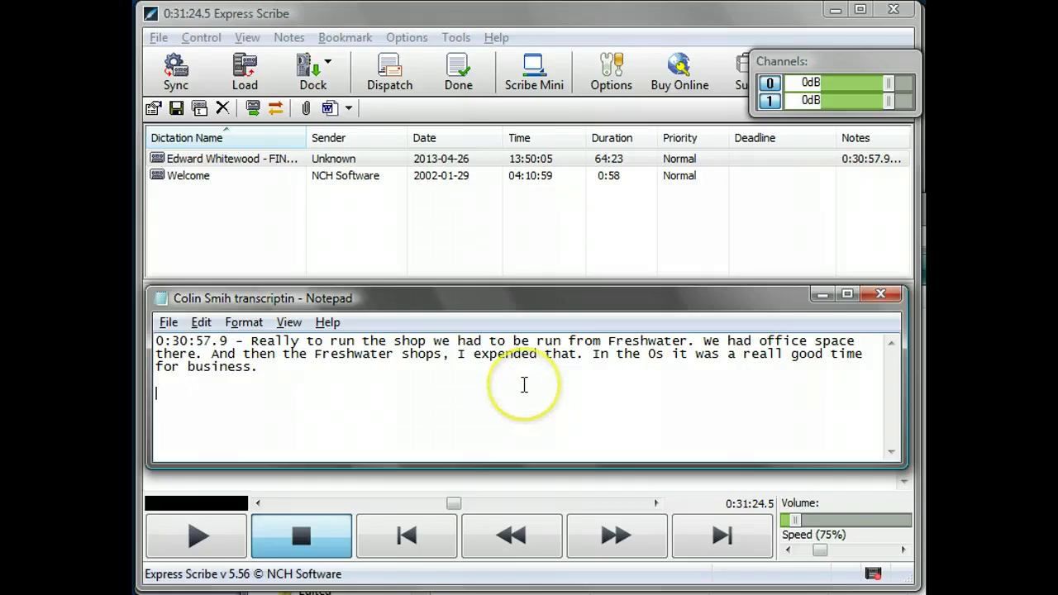
pyautogui.hotkey('alt', 'Tab')
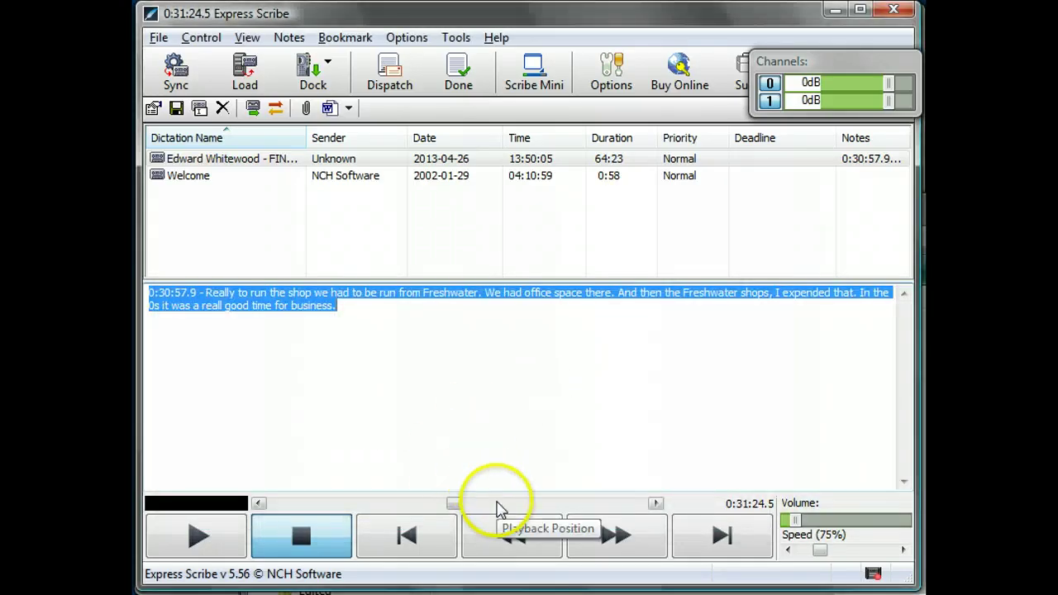
# Step: Jump the interview ahead to 0:53:26.4 and start playback
pyautogui.click(501, 366)
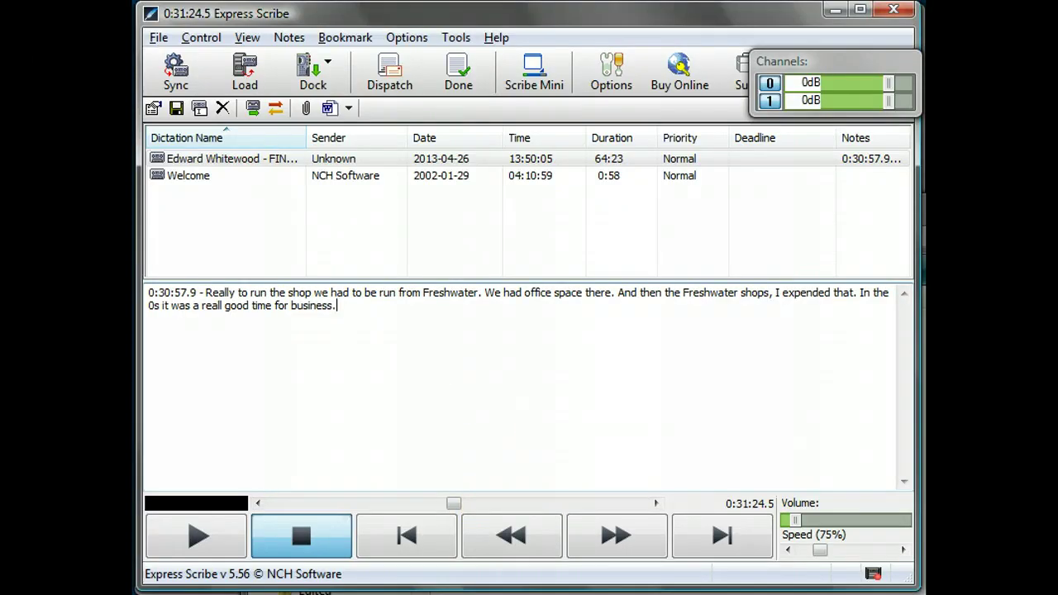
pyautogui.click(551, 504)
pyautogui.click(550, 504)
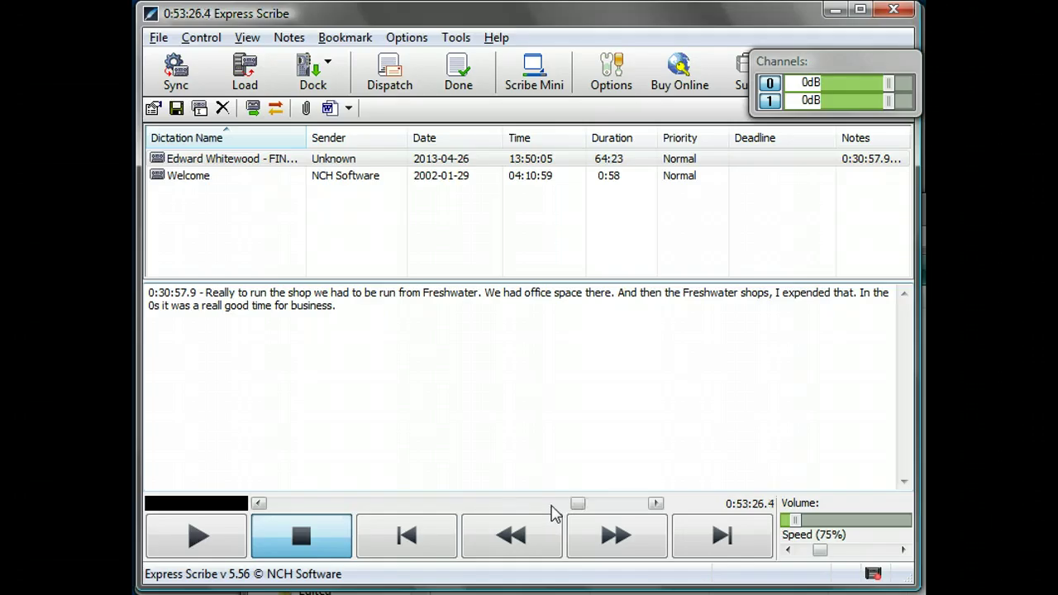
pyautogui.click(195, 539)
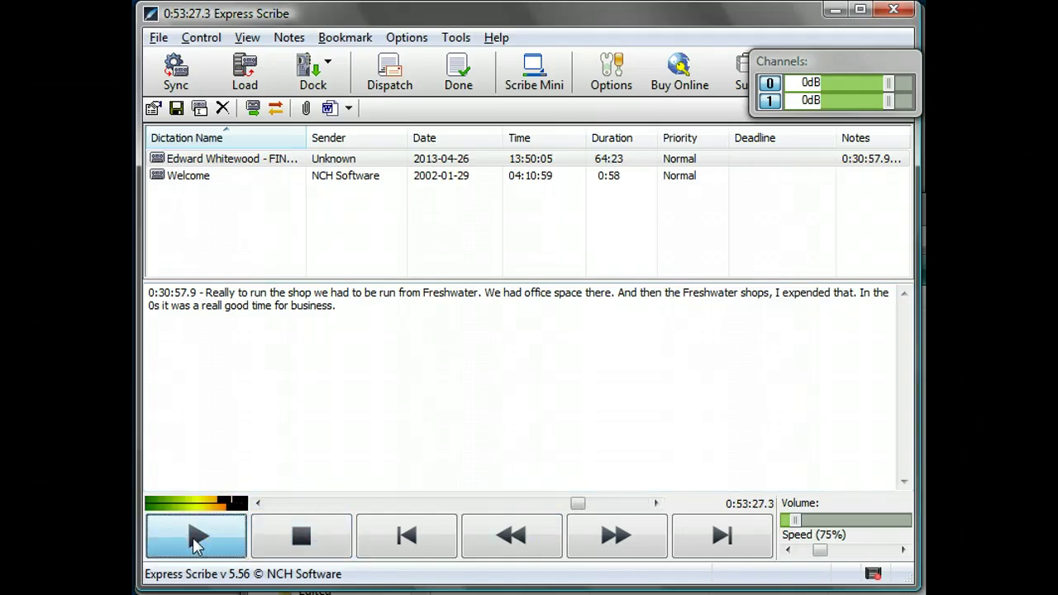
# Step: Stamp 0:53:36.9 and type 'Well it became comprehansive until they were nine', stopping at 0:53:50.4
pyautogui.click(303, 413)
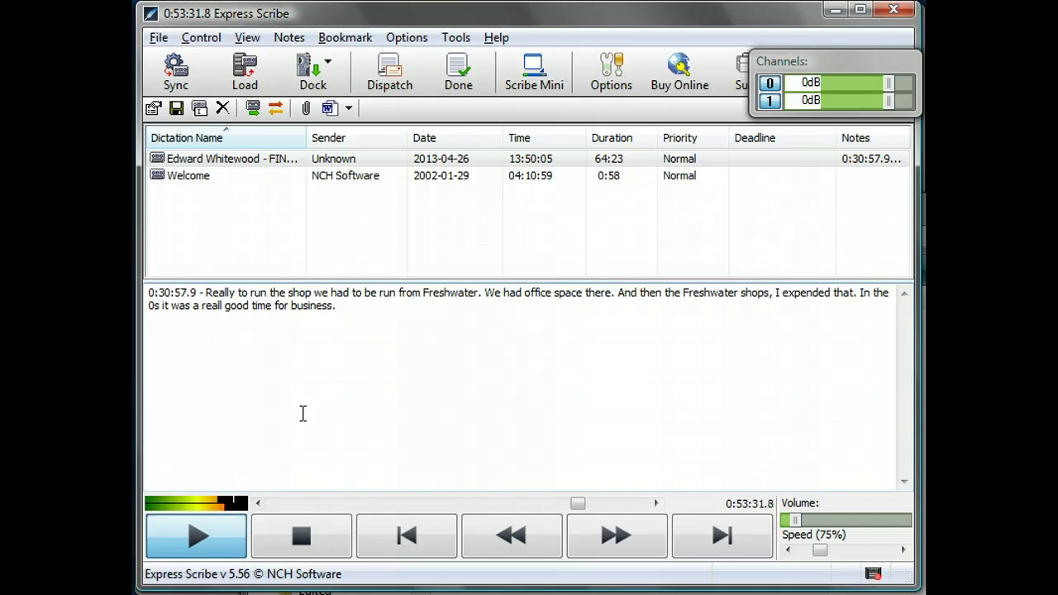
pyautogui.click(282, 544)
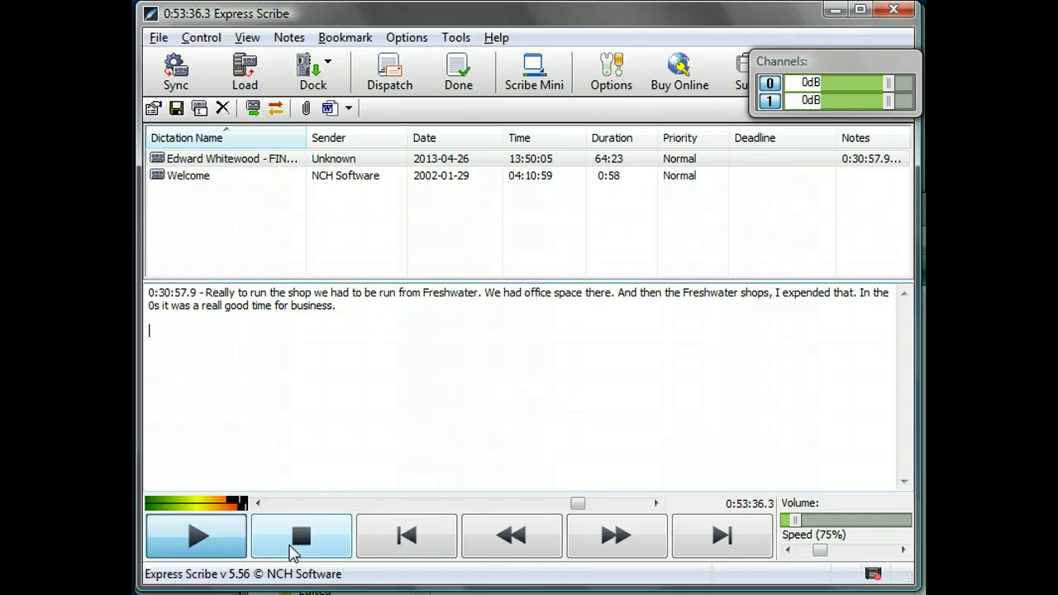
pyautogui.press('F8')
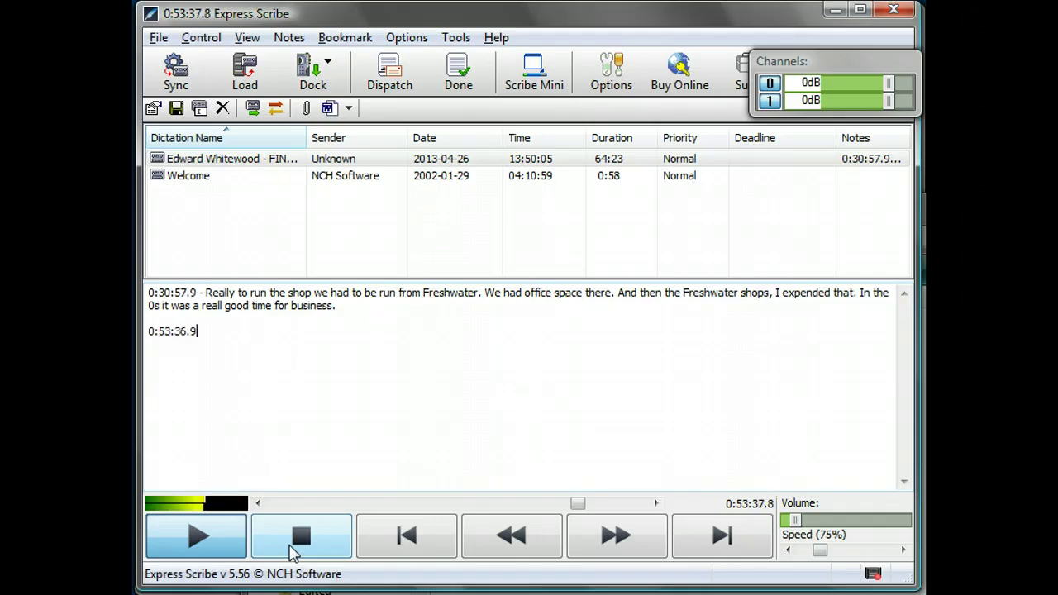
pyautogui.write('- Well it beca')
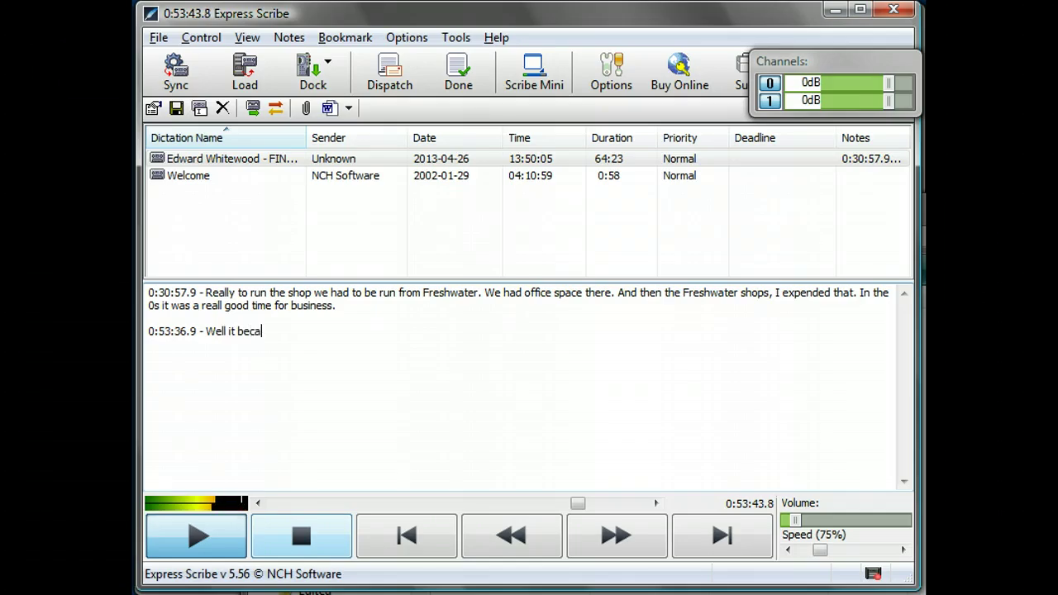
pyautogui.write('me comprehansive un')
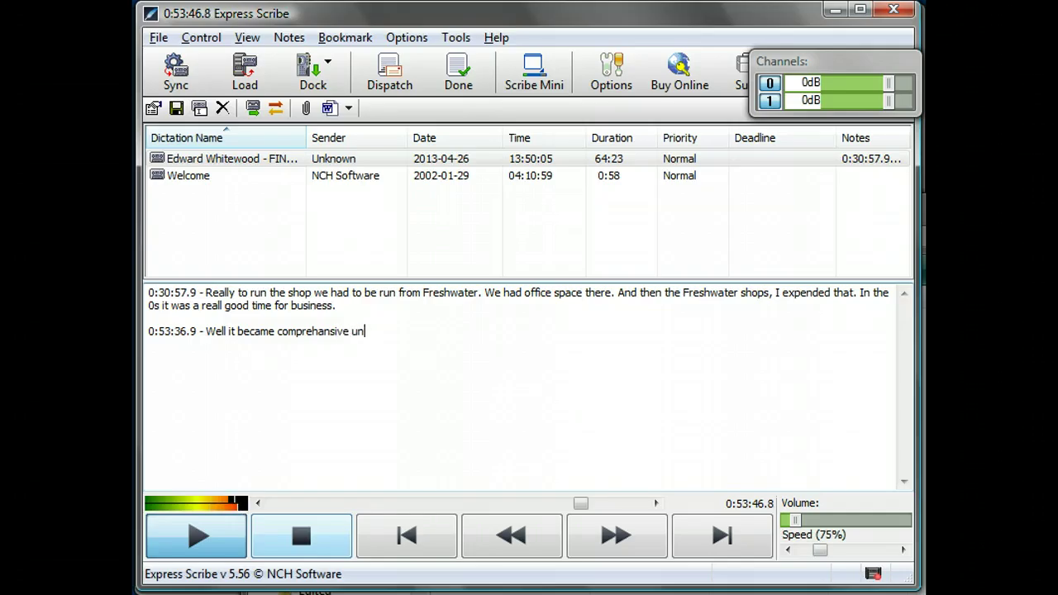
pyautogui.write('til the y were nine')
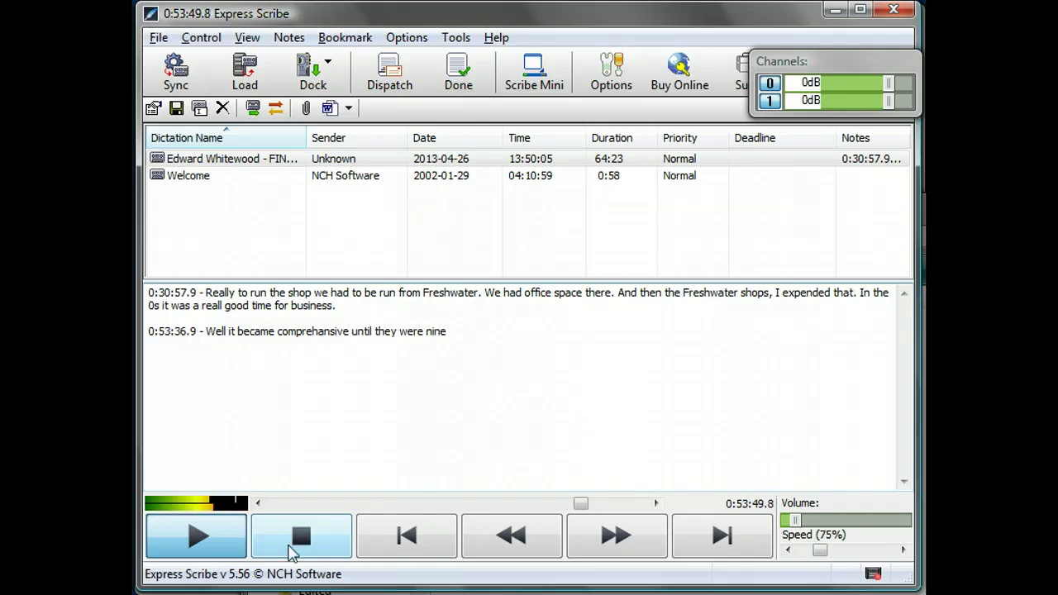
pyautogui.click(294, 549)
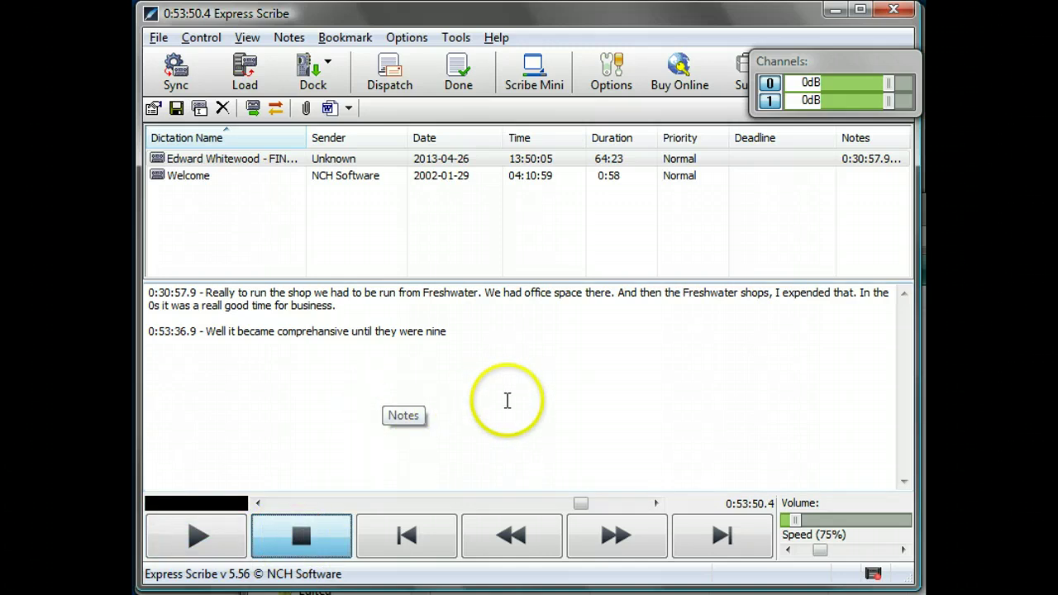
# Step: Restore 100% speed, play briefly to 0:53:54.9, then switch to the Notepad transcription
pyautogui.click(818, 551)
pyautogui.moveTo(818, 552); pyautogui.dragTo(825, 551)
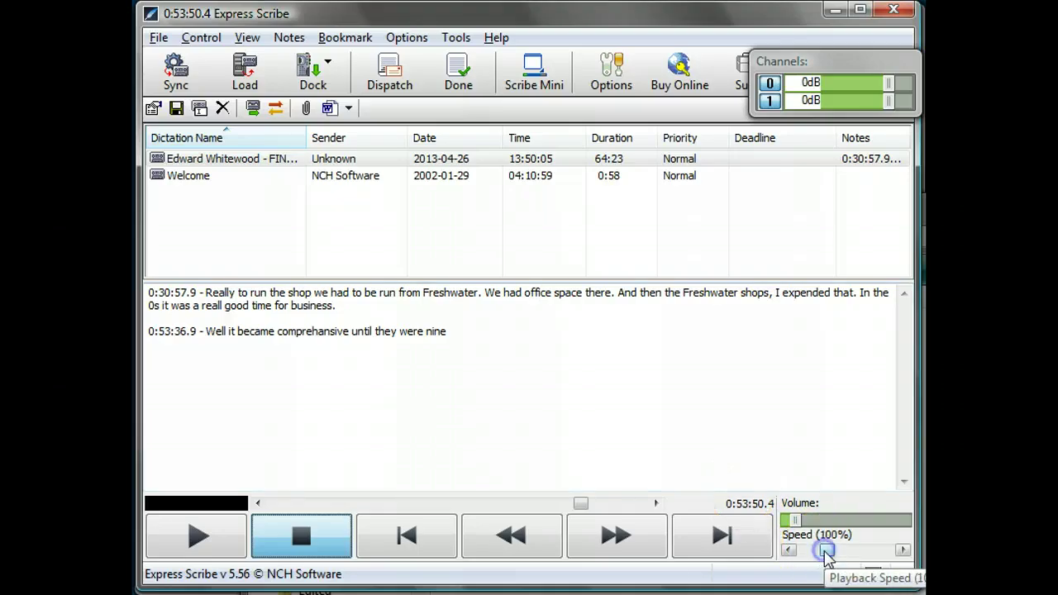
pyautogui.click(195, 537)
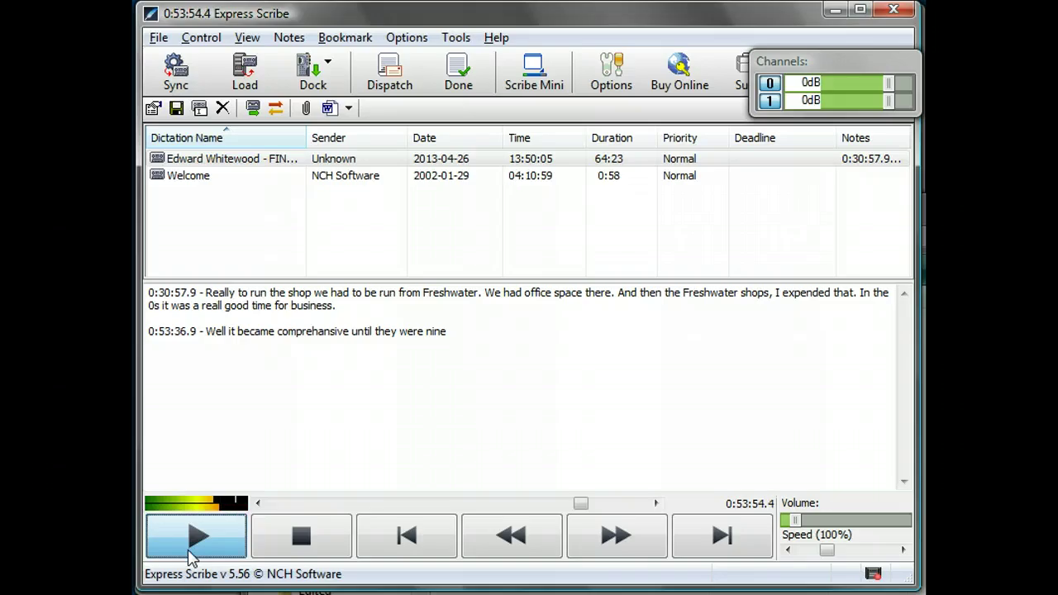
pyautogui.click(211, 537)
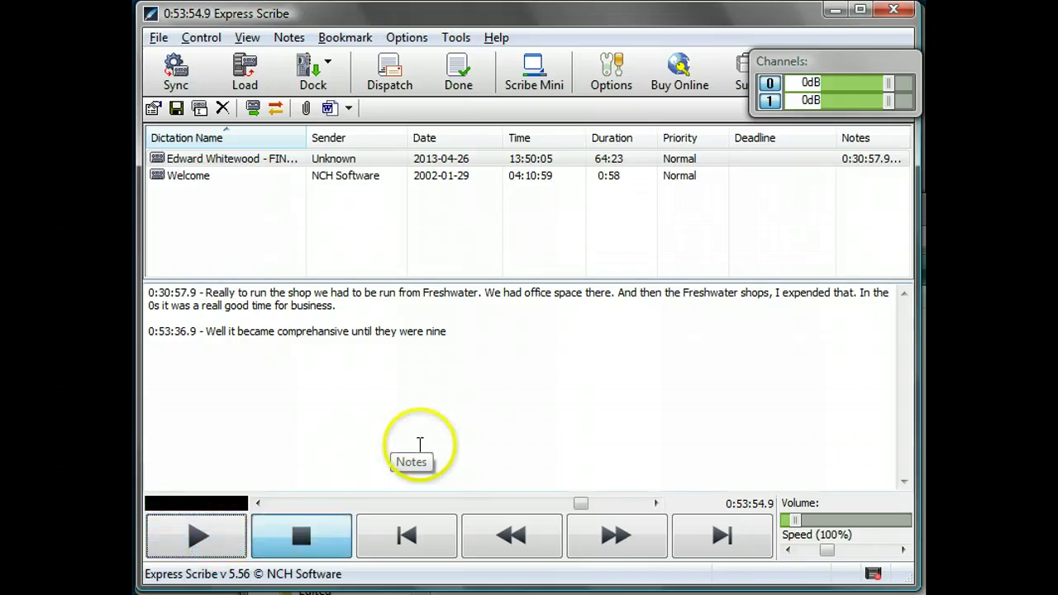
pyautogui.click(561, 358)
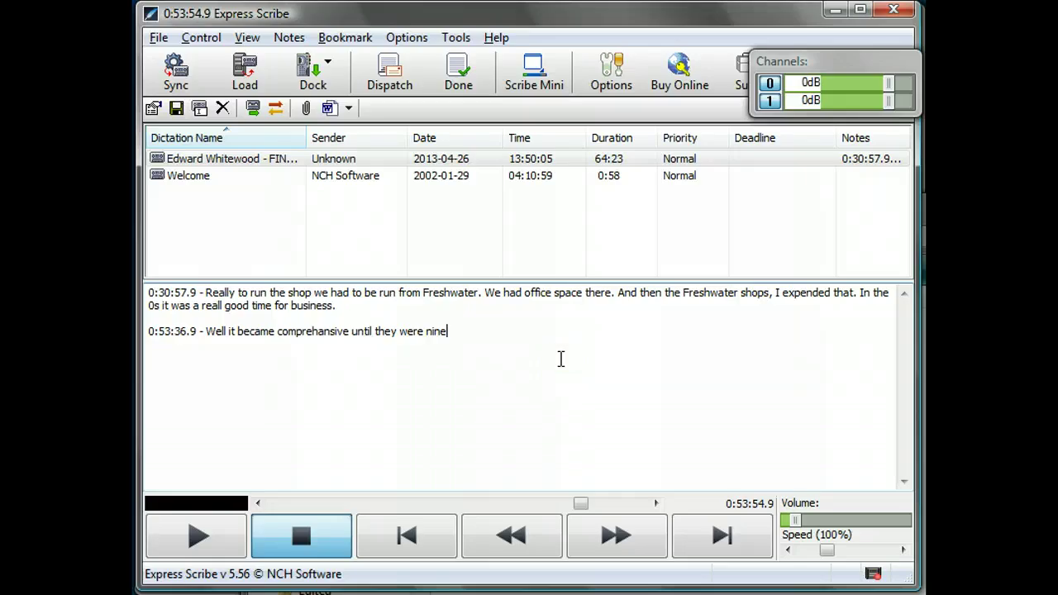
pyautogui.hotkey('alt', 'Tab')
# Step: Start a new Notepad line stamped 53:54 below the first paragraph
pyautogui.click(500, 407)
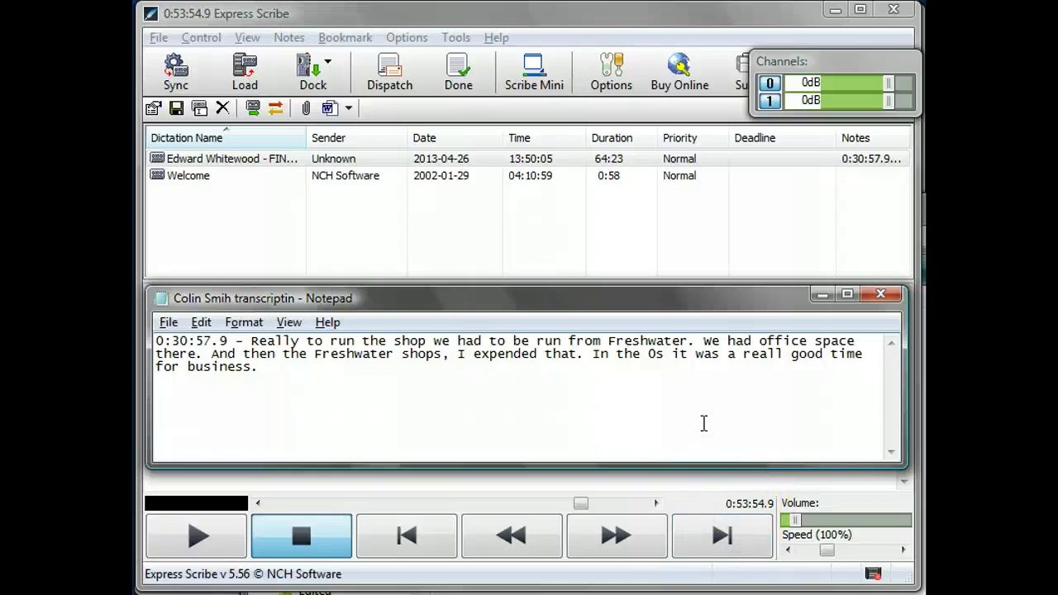
pyautogui.press('Return')
pyautogui.press('Return')
pyautogui.write('53:54')
# Step: Play the interview and transcribe 'anf then when they ere 14 the could' after the timestamp
pyautogui.press('F9')
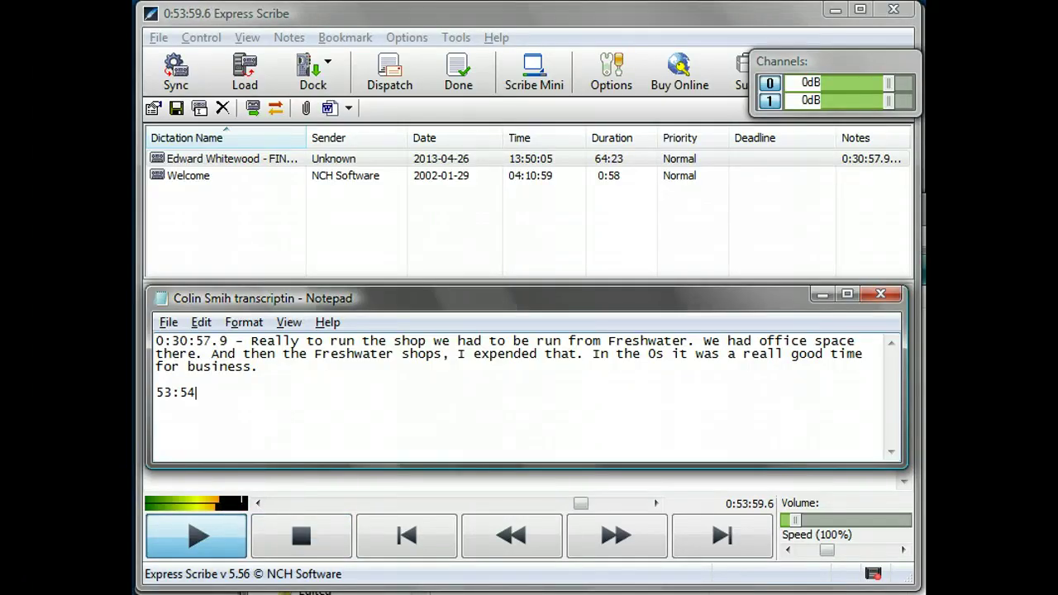
pyautogui.write('anf then')
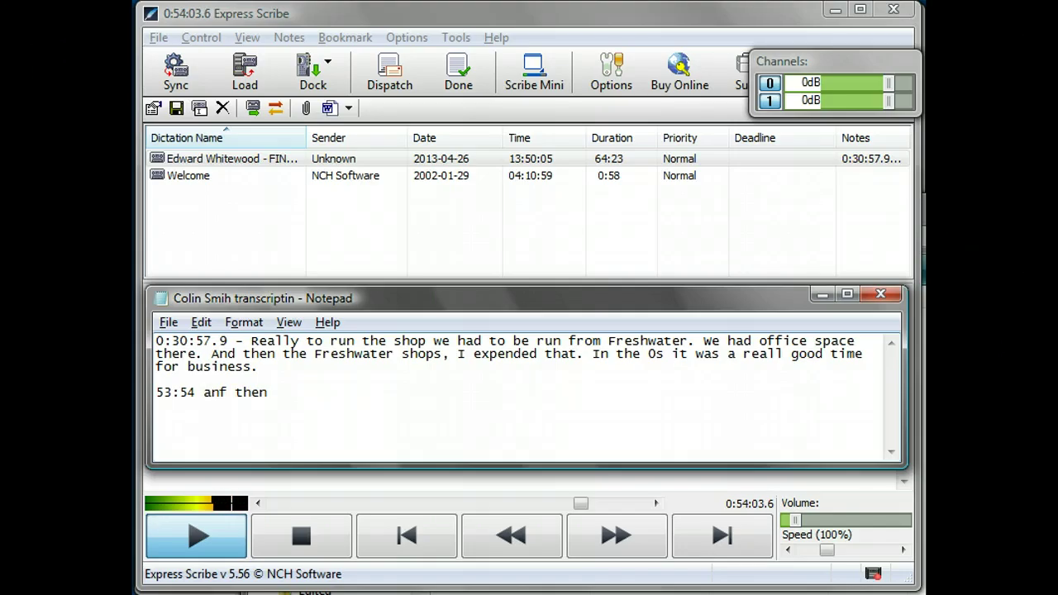
pyautogui.write(' when they')
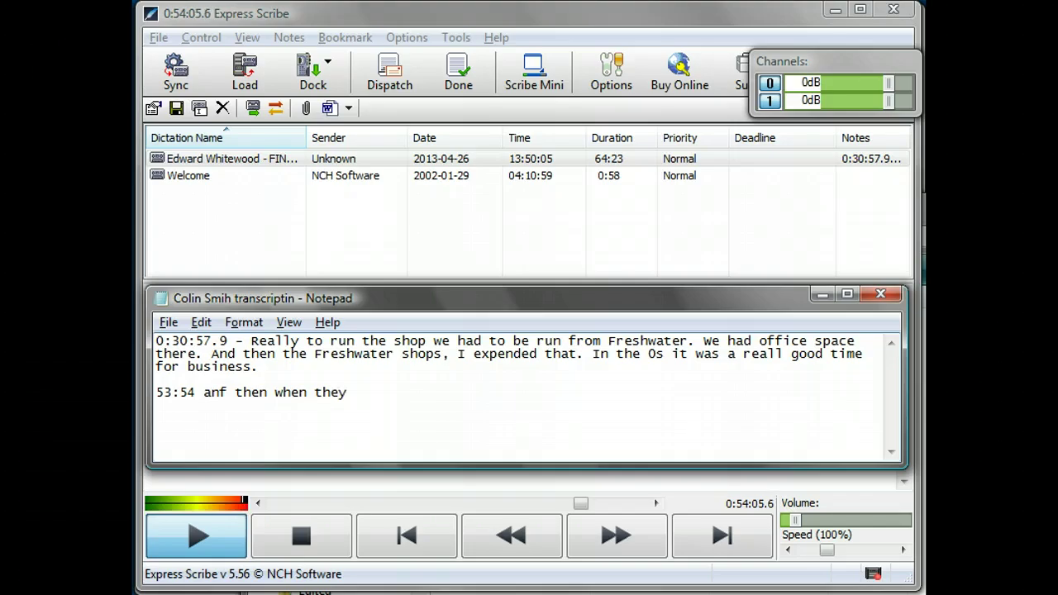
pyautogui.press('F4')
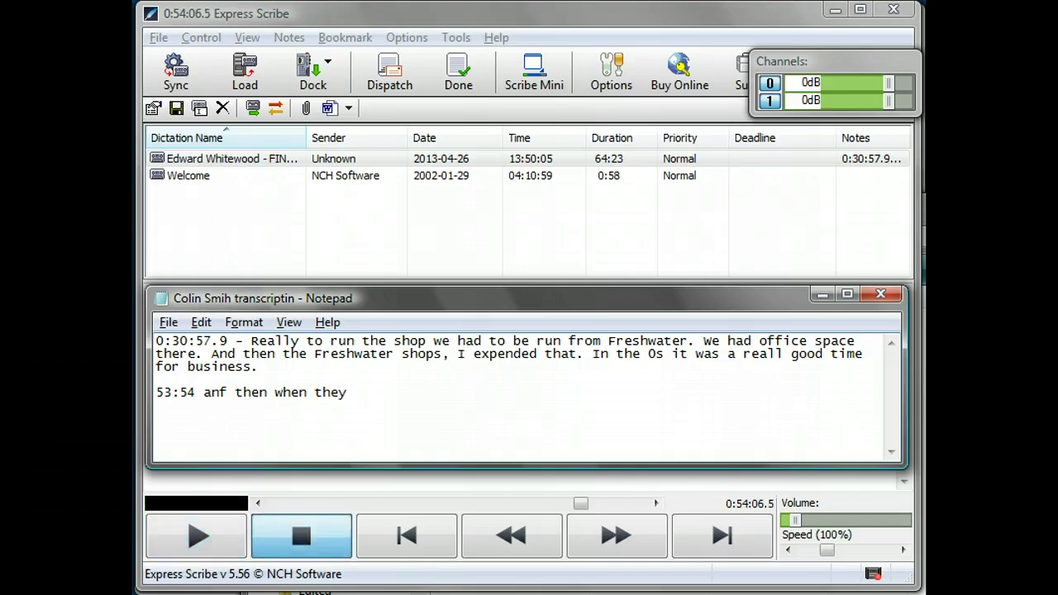
pyautogui.write('ere 14 the could')
# Step: Replay the 53:54 phrase several times with the rewind hotkey, then stop playback
pyautogui.hotkey('ctrl', 'shift', 'Left')
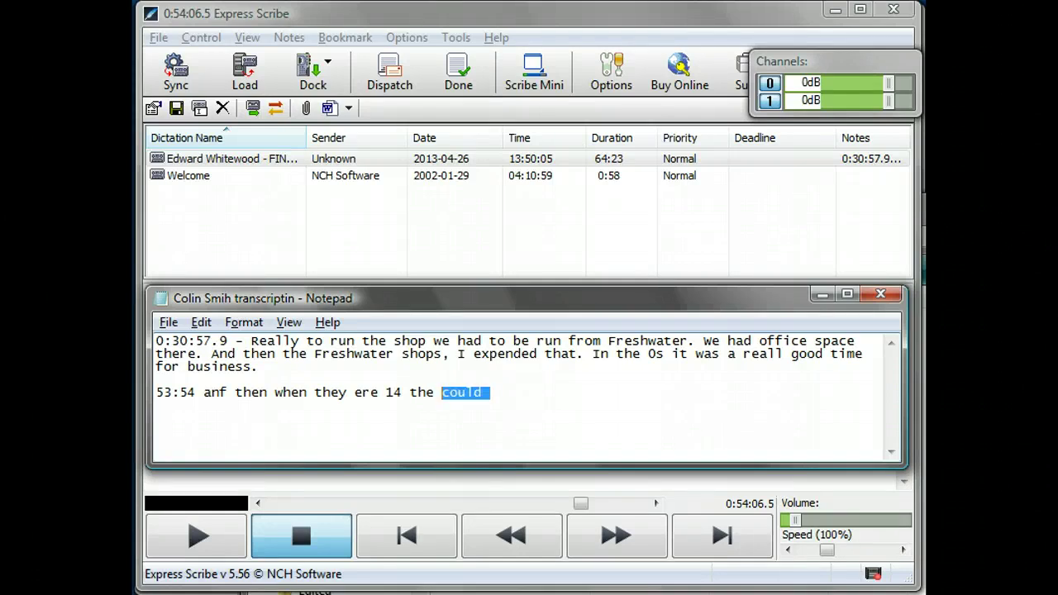
pyautogui.press('F9')
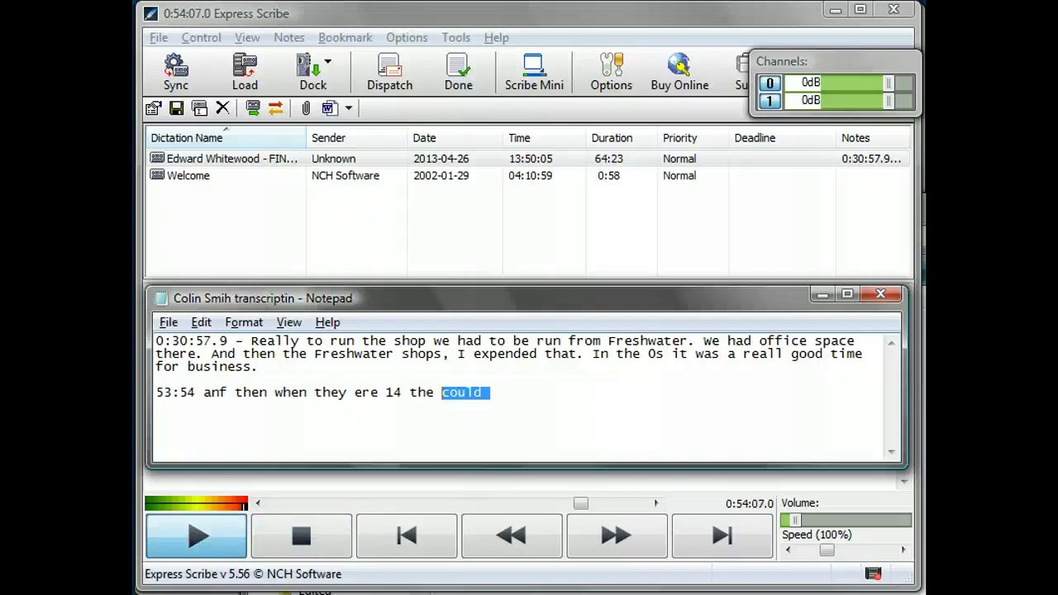
pyautogui.press('F7')
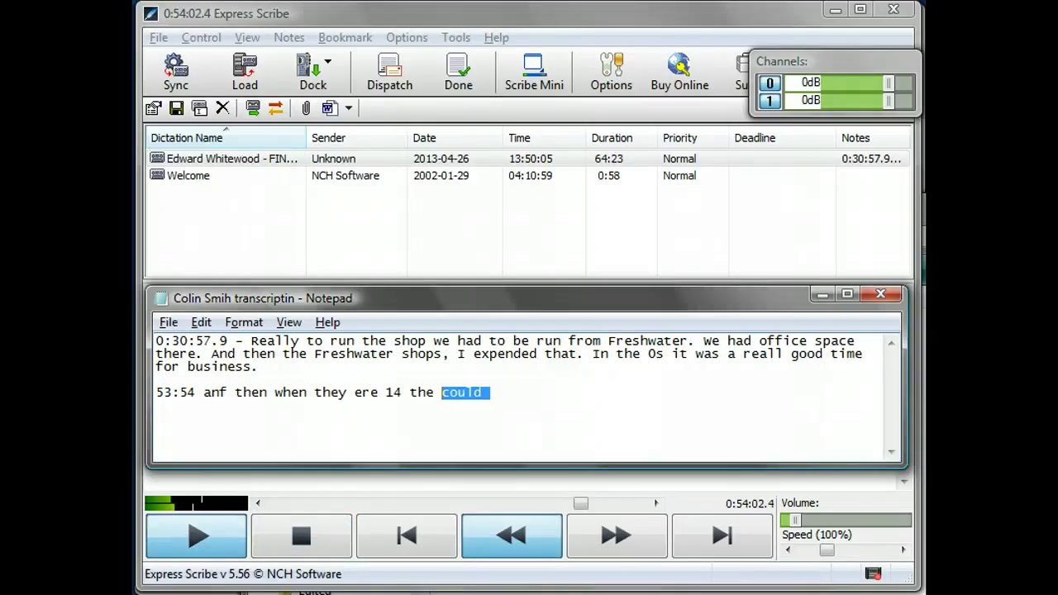
pyautogui.press('F7')
pyautogui.click(354, 392)
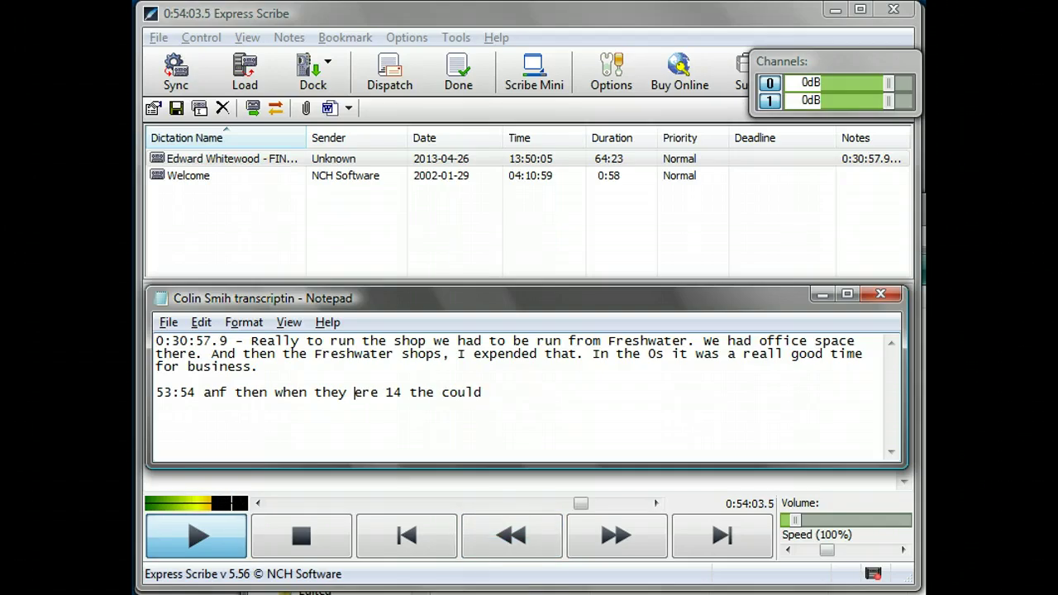
pyautogui.press('F7')
pyautogui.press('F4')
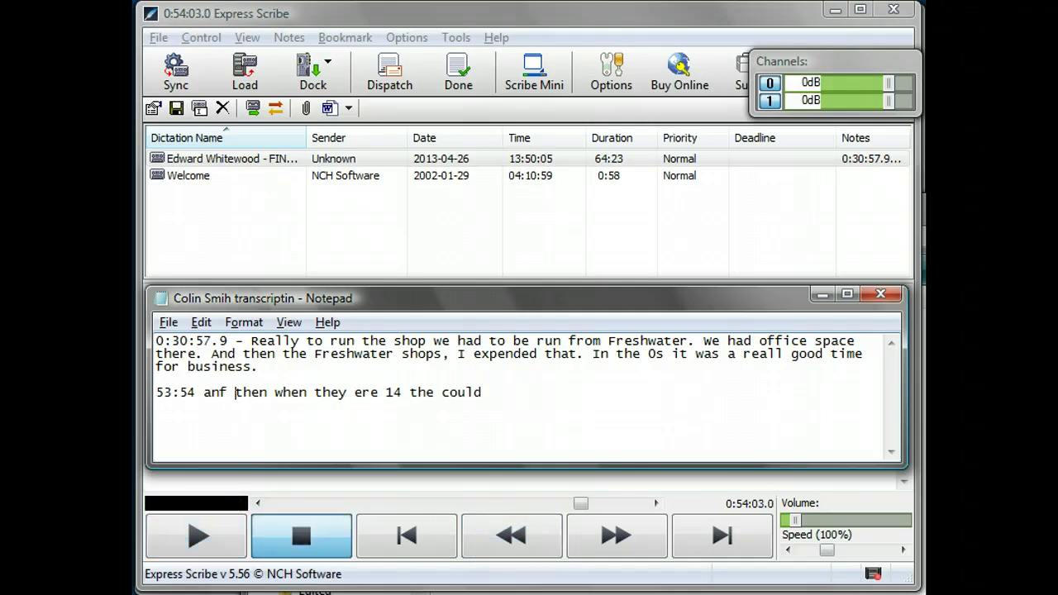
# Step: Correct 'anf' to 'and' and 'ere' to 'were' on the 53:54 line
pyautogui.press('Right')
pyautogui.press('Right')
pyautogui.press('Right')
pyautogui.press('BackSpace')
pyautogui.write('d')
pyautogui.press('Delete')
pyautogui.write('w')
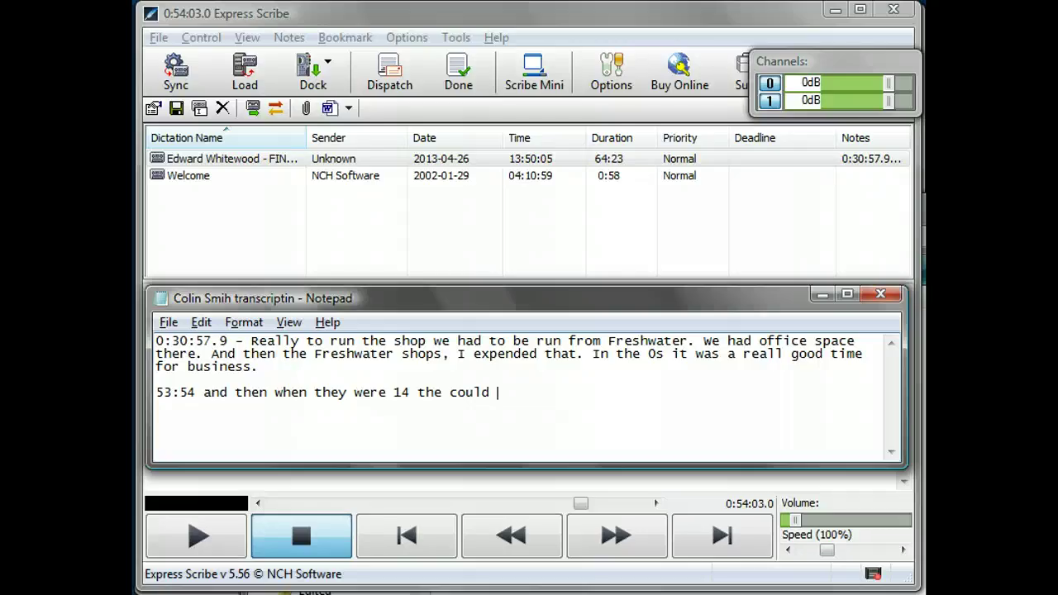
# Step: After replaying, change 14 to 13 and replace 'the could' with 'they went in to'
pyautogui.press('F9')
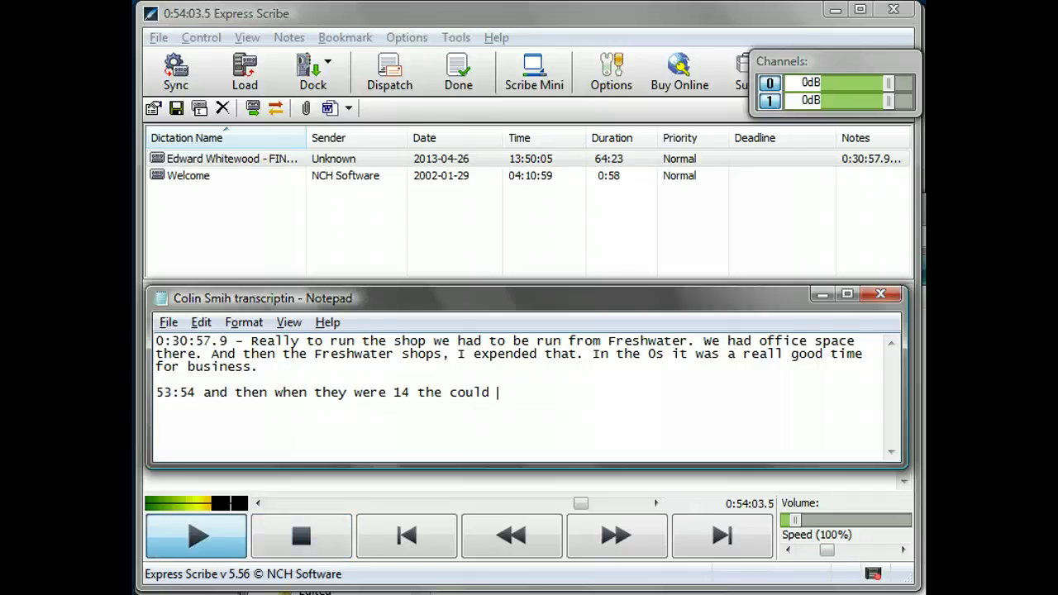
pyautogui.press('F7')
pyautogui.press('F4')
pyautogui.click(417, 392)
pyautogui.press('BackSpace')
pyautogui.write('3')
pyautogui.hotkey('ctrl', 'shift', 'Left')
pyautogui.hotkey('ctrl', 'shift', 'Left')
pyautogui.write('they went ')
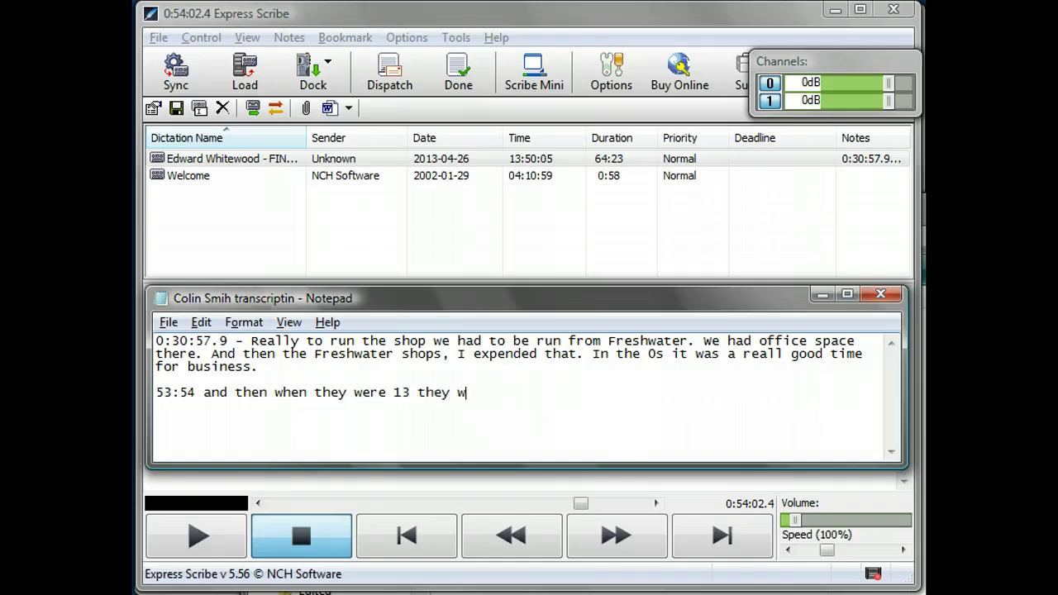
pyautogui.write('in to')
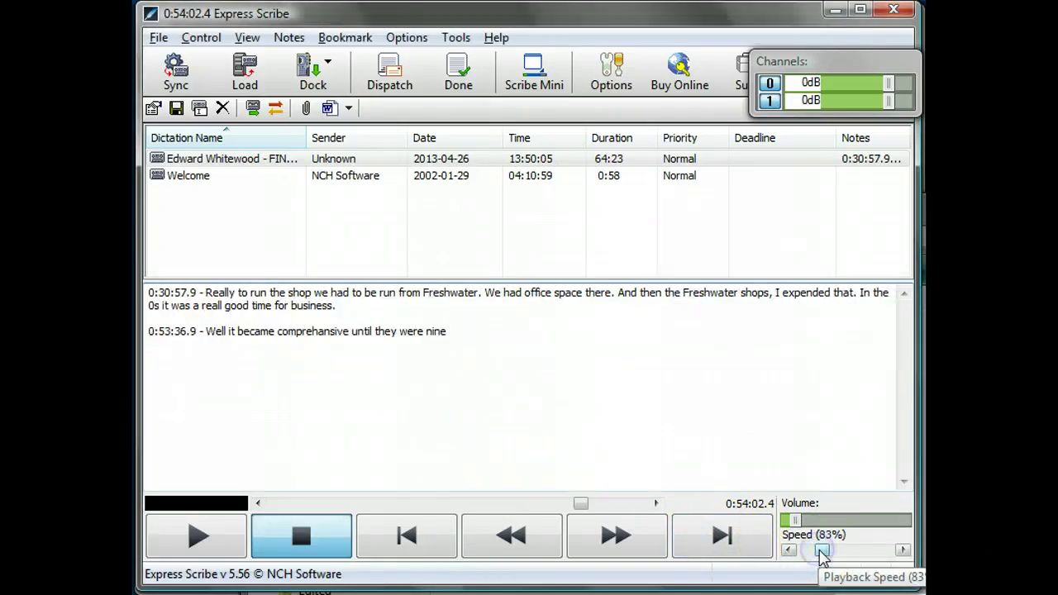
# Step: Slow Express Scribe's playback speed to 72% and resume playing
pyautogui.moveTo(816, 558); pyautogui.dragTo(819, 558)
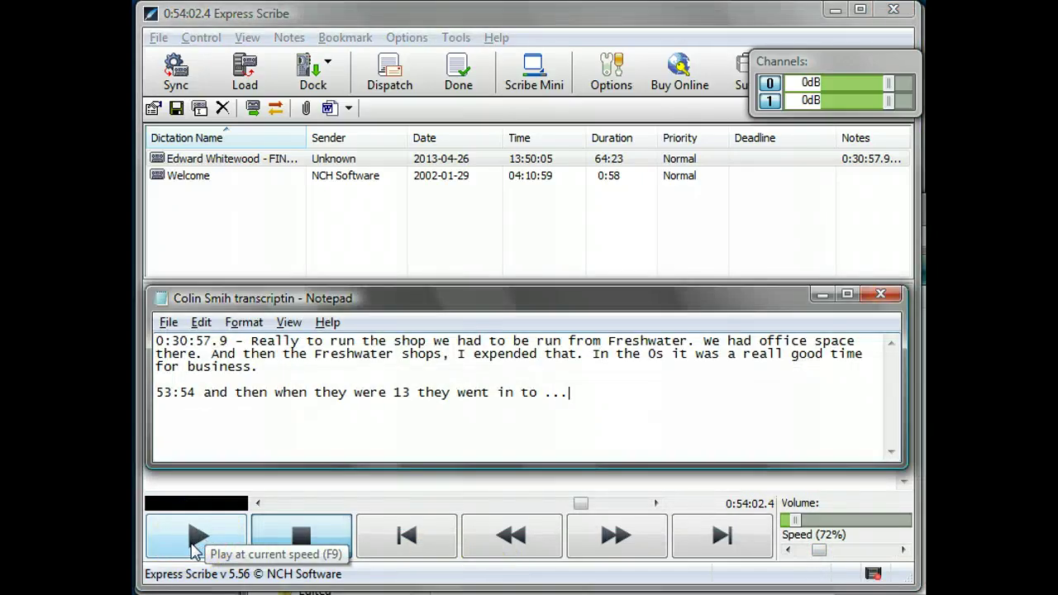
pyautogui.click(196, 537)
pyautogui.click(580, 473)
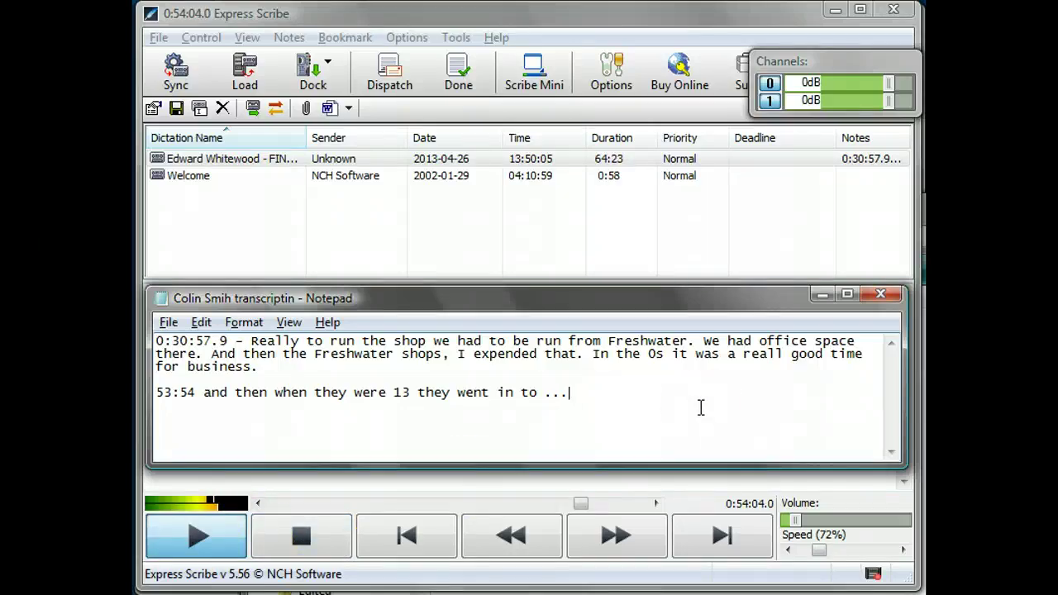
# Step: Replace the ellipsis with 'Newport', add the line 'What did they do after school', and stop playback
pyautogui.hotkey('shift', 'Left')
pyautogui.hotkey('shift', 'Left')
pyautogui.hotkey('shift', 'Left')
pyautogui.write('Newport')
pyautogui.press('Return')
pyautogui.press('Return')
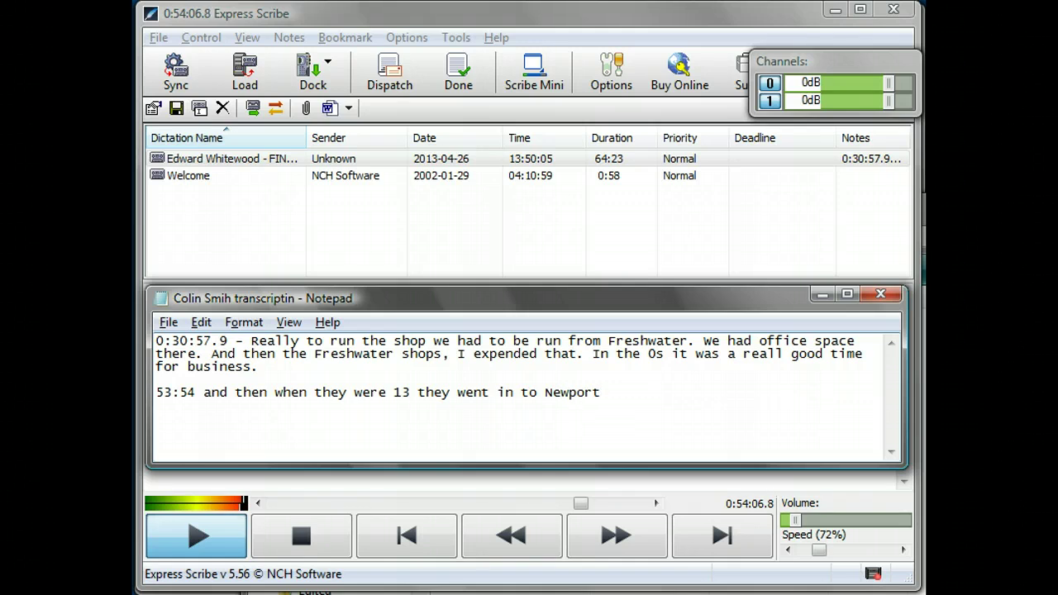
pyautogui.write('What did they ')
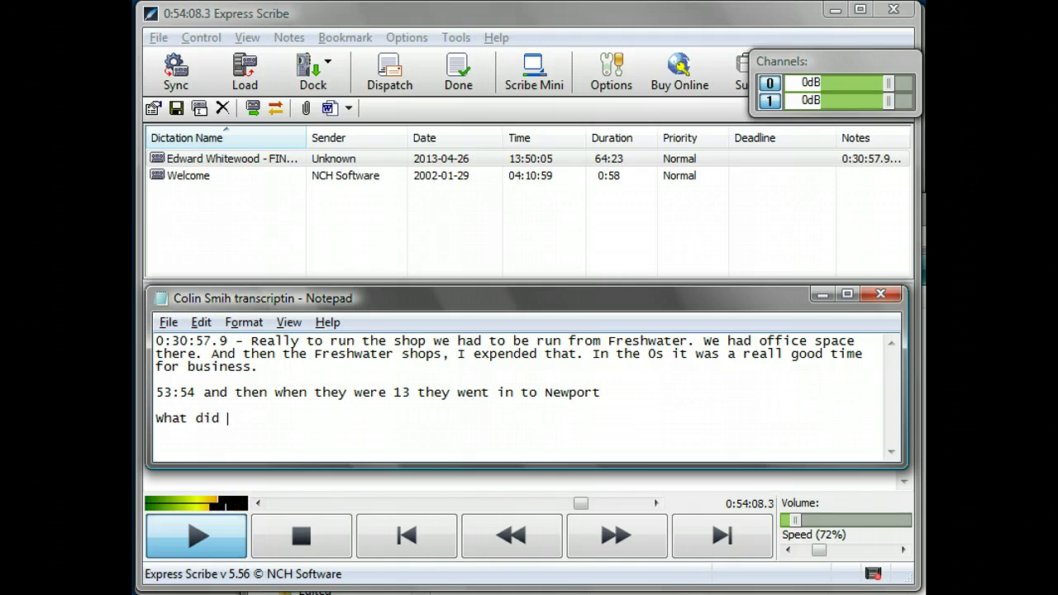
pyautogui.write('do after ')
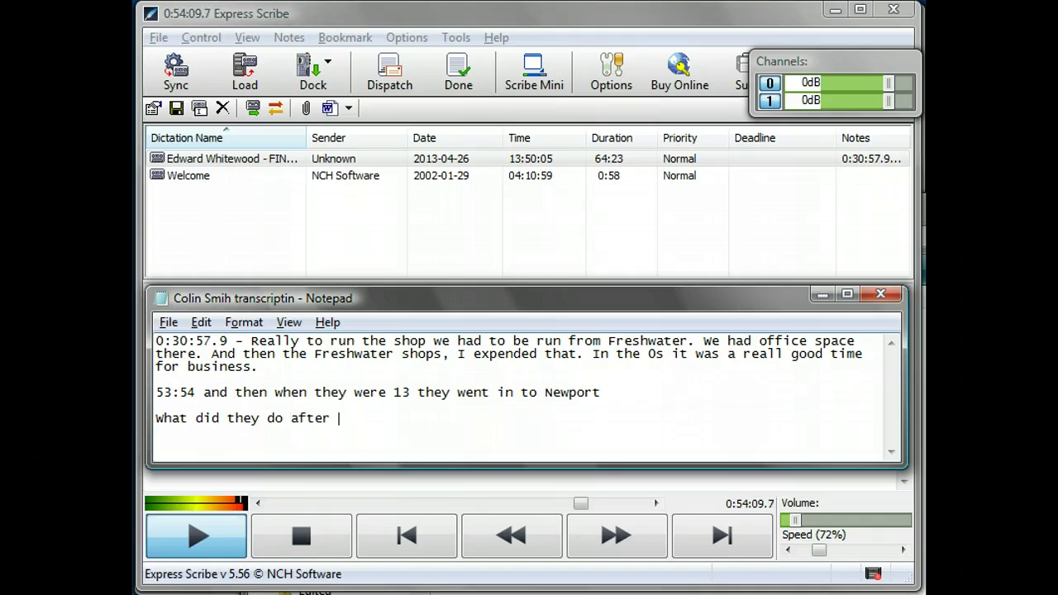
pyautogui.write('school')
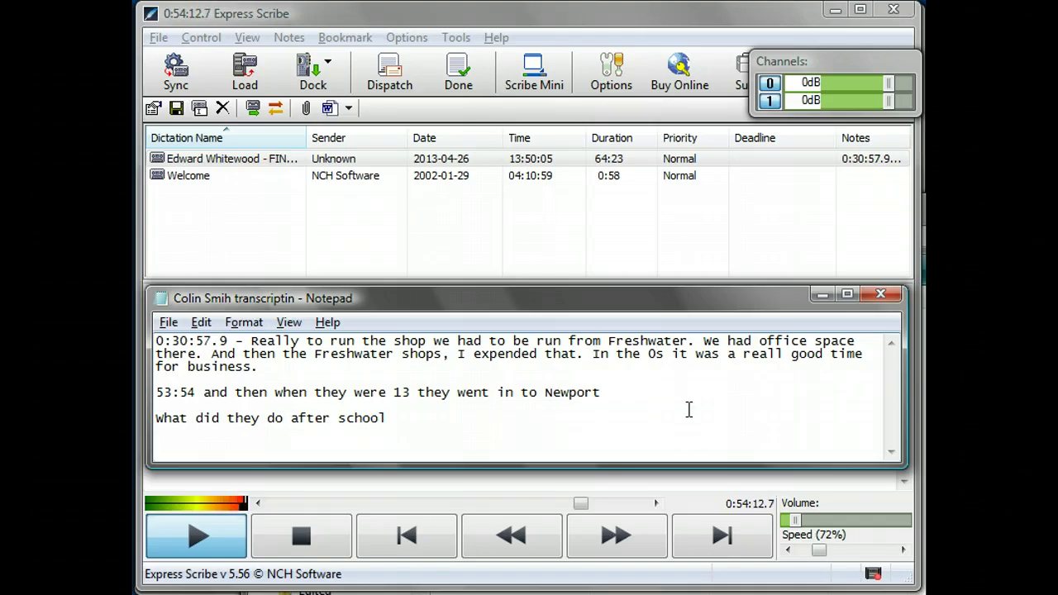
pyautogui.press('F4')
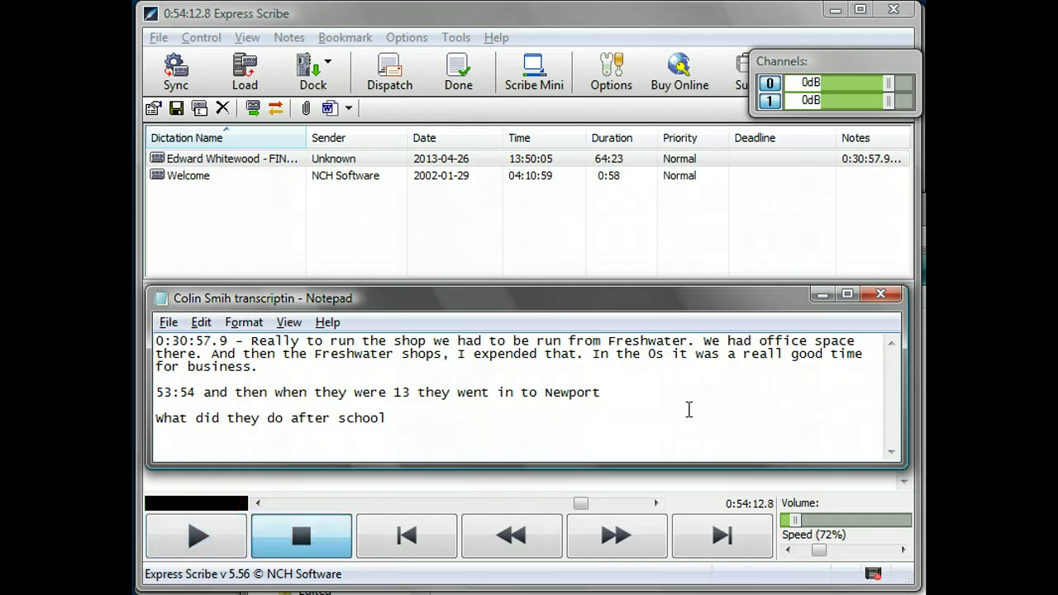
pyautogui.click(170, 322)
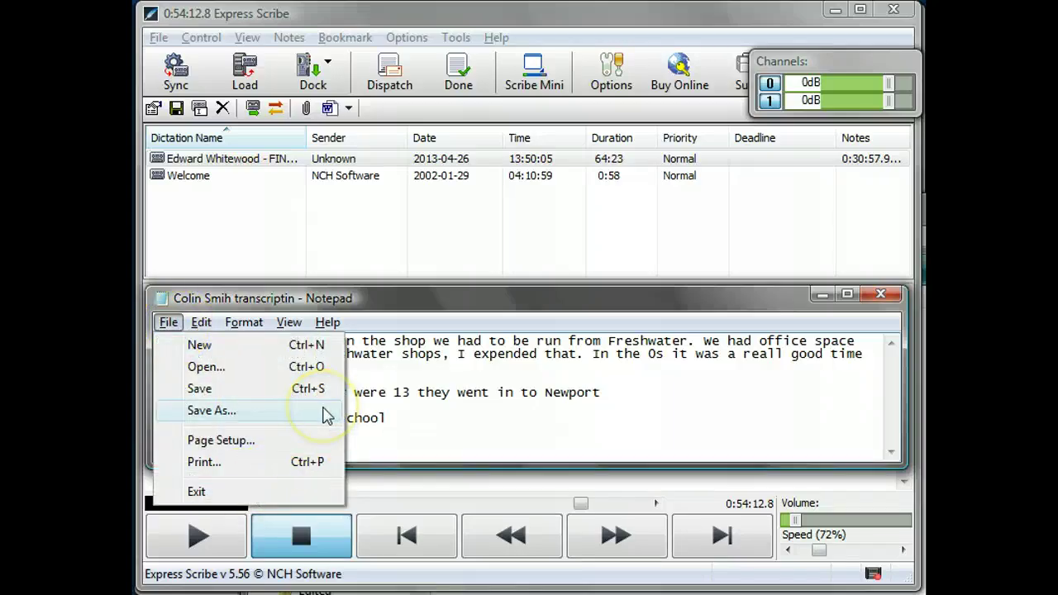
pyautogui.click(455, 423)
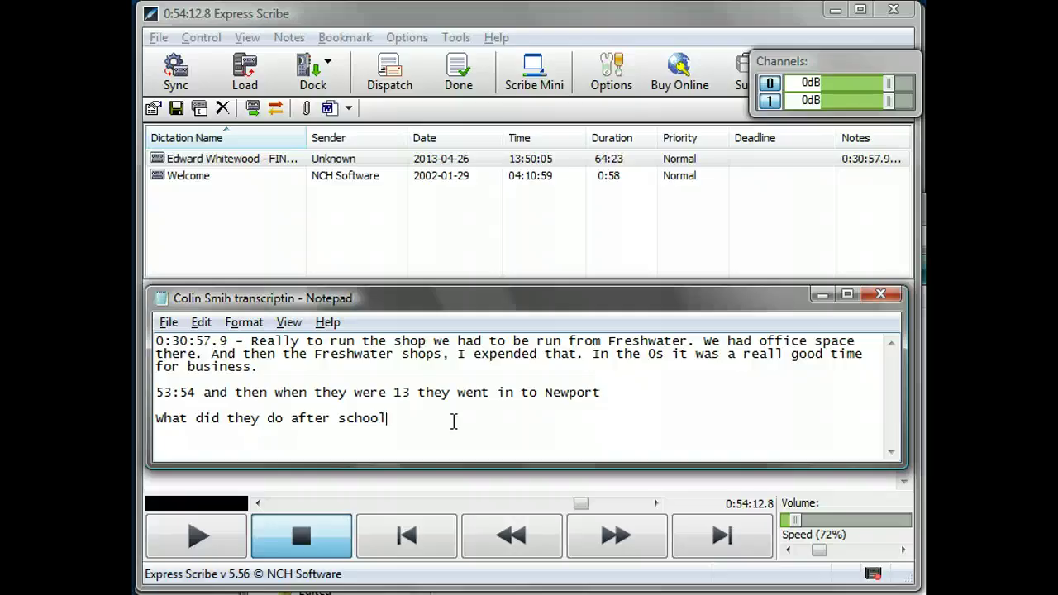
pyautogui.click(342, 482)
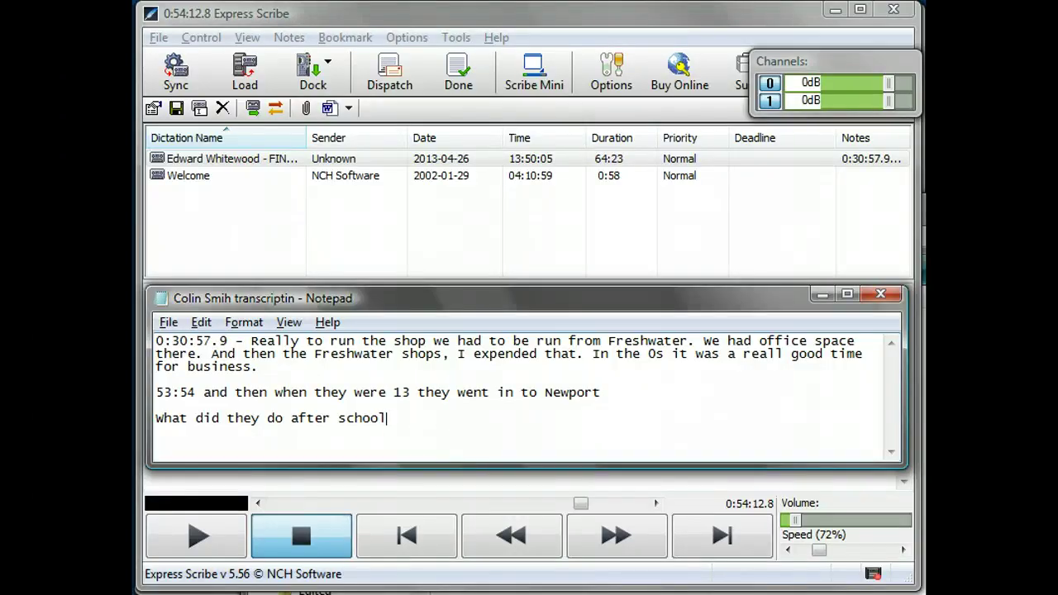